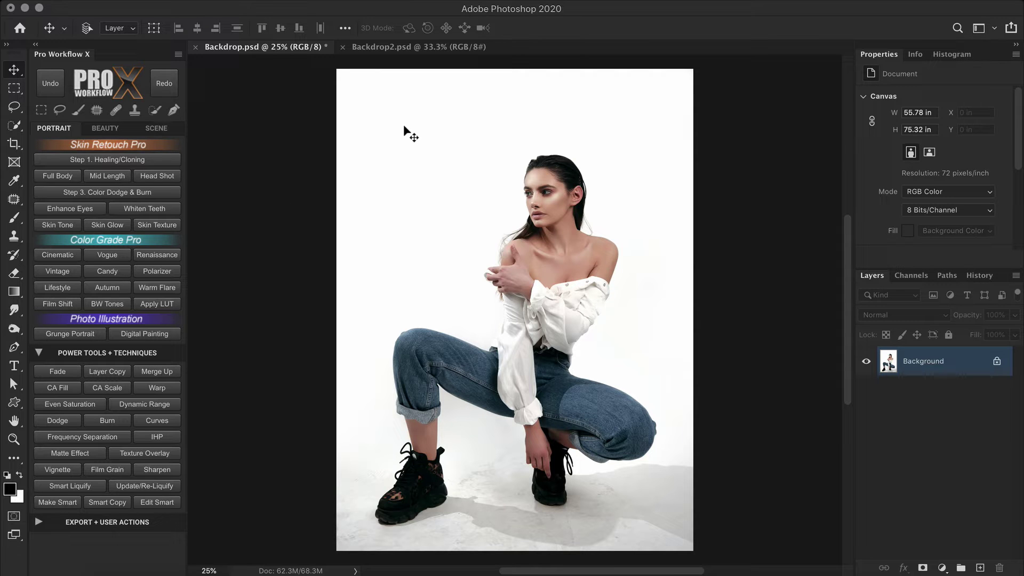
Examine the backdrops of the portraits in Backdrop2.psd and Backdrop.psd, including the white area beside the woman's knee
left_click(397, 49)
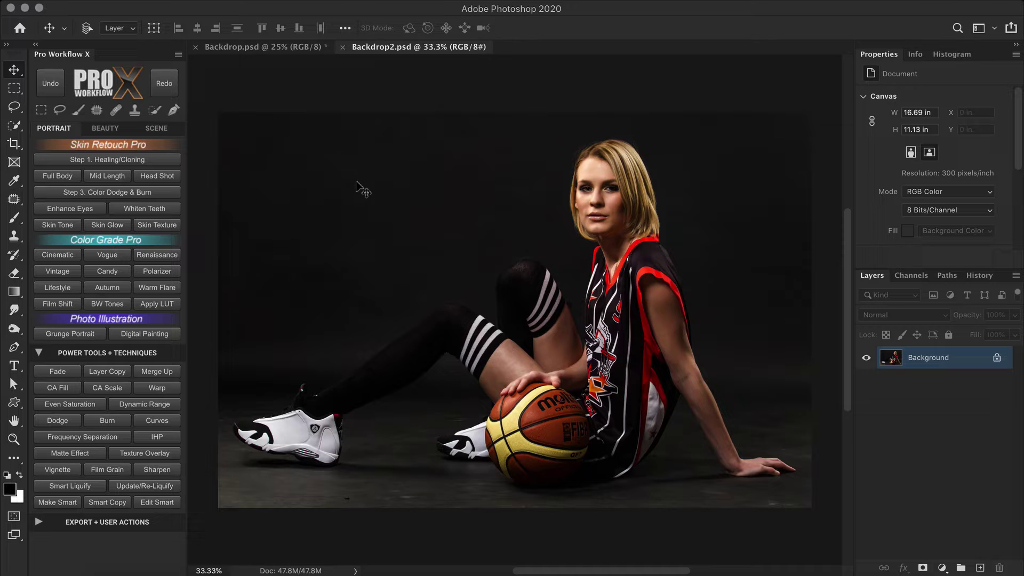
left_click(289, 49)
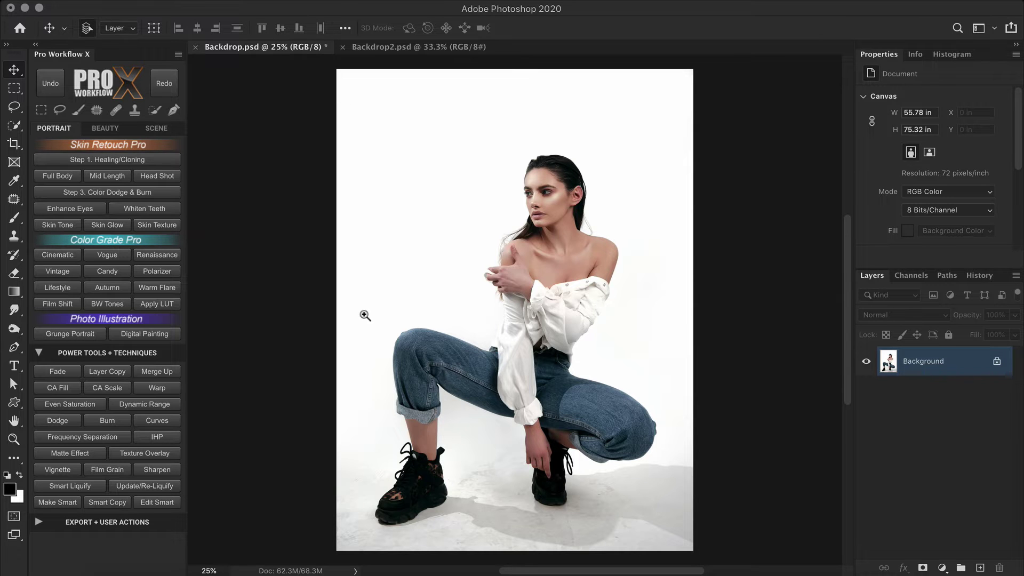
left_click_drag(364, 315, 509, 194)
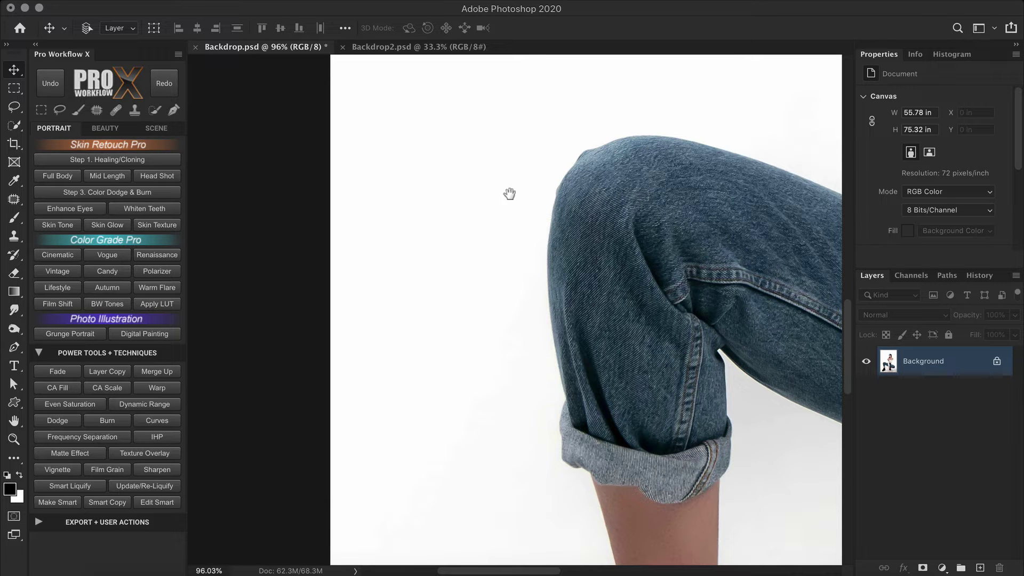
key("super+0")
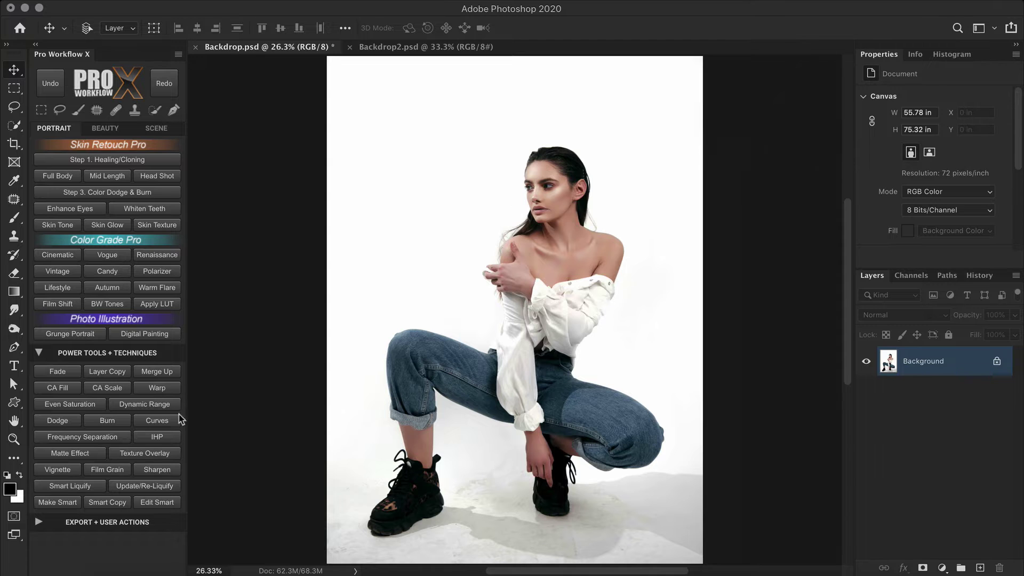
Add a Curves adjustment layer and set its white point by sampling the grey floor near the photo's lower-left corner
left_click(171, 420)
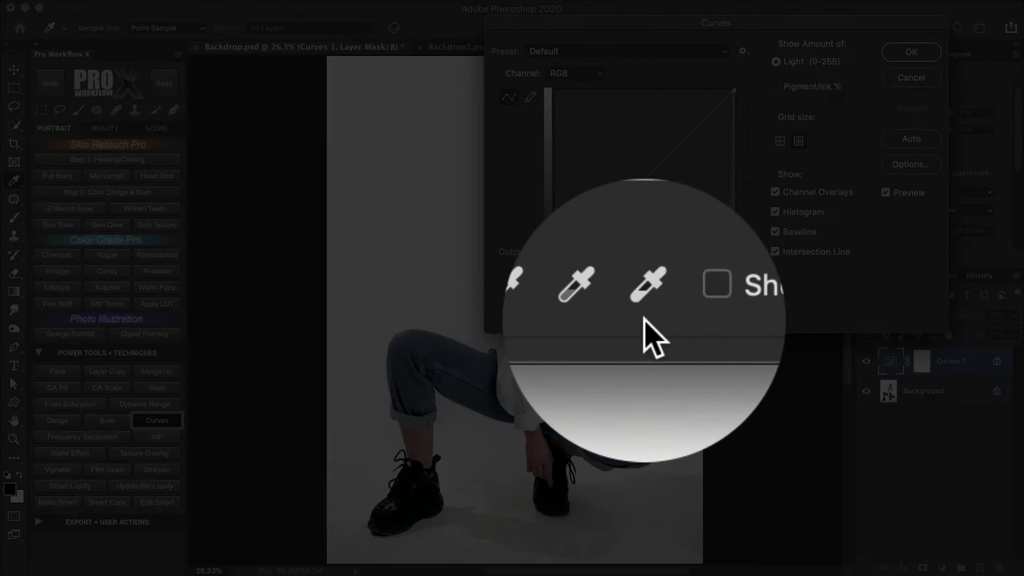
left_click(646, 312)
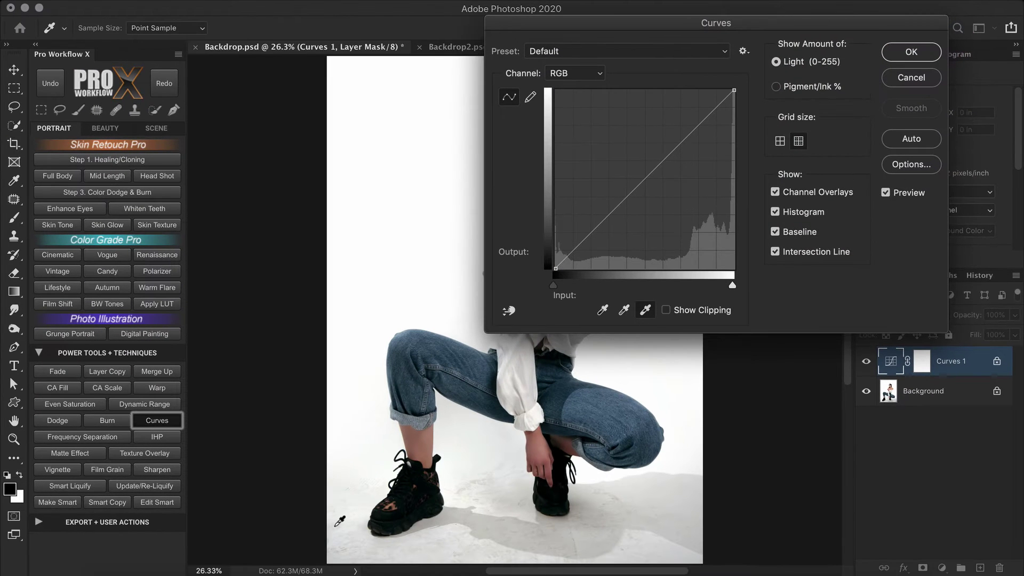
left_click(336, 524)
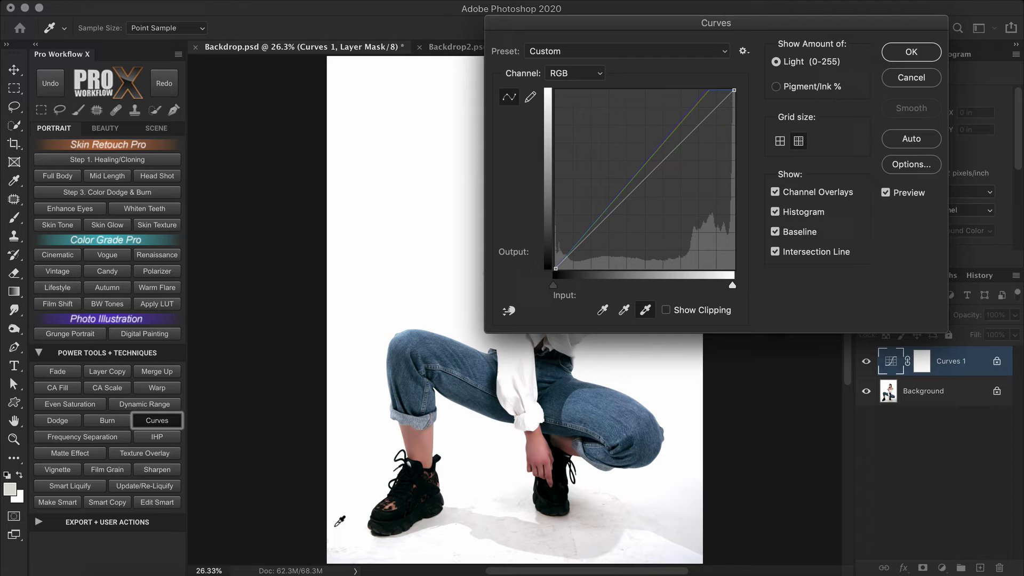
left_click(479, 512)
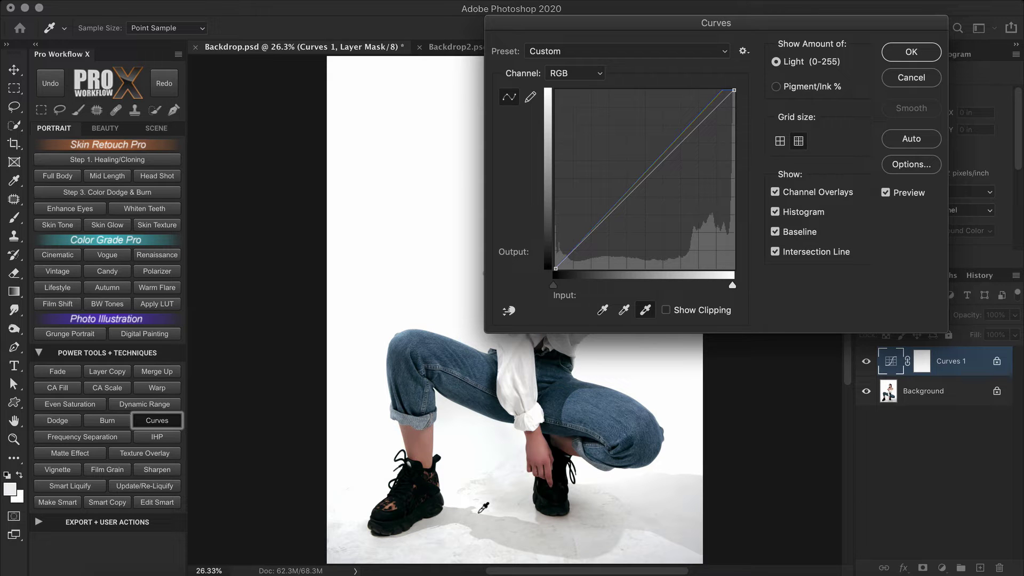
left_click(463, 520)
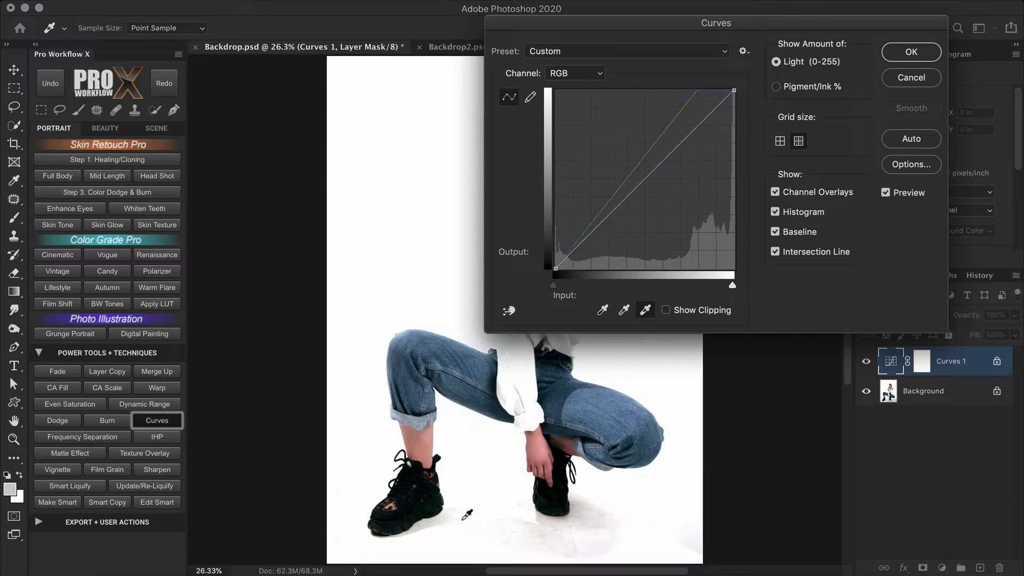
left_click(341, 539)
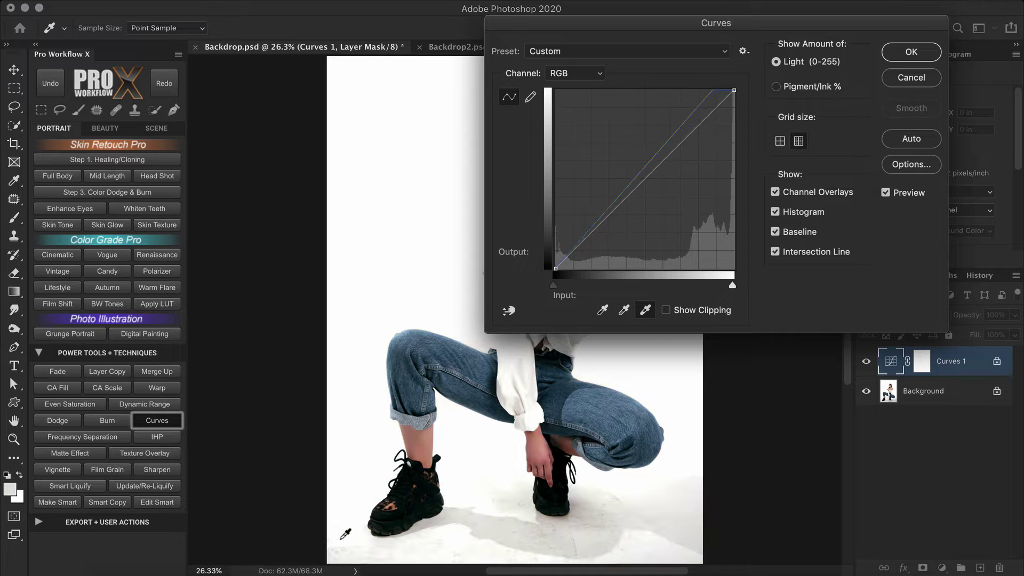
left_click(344, 536)
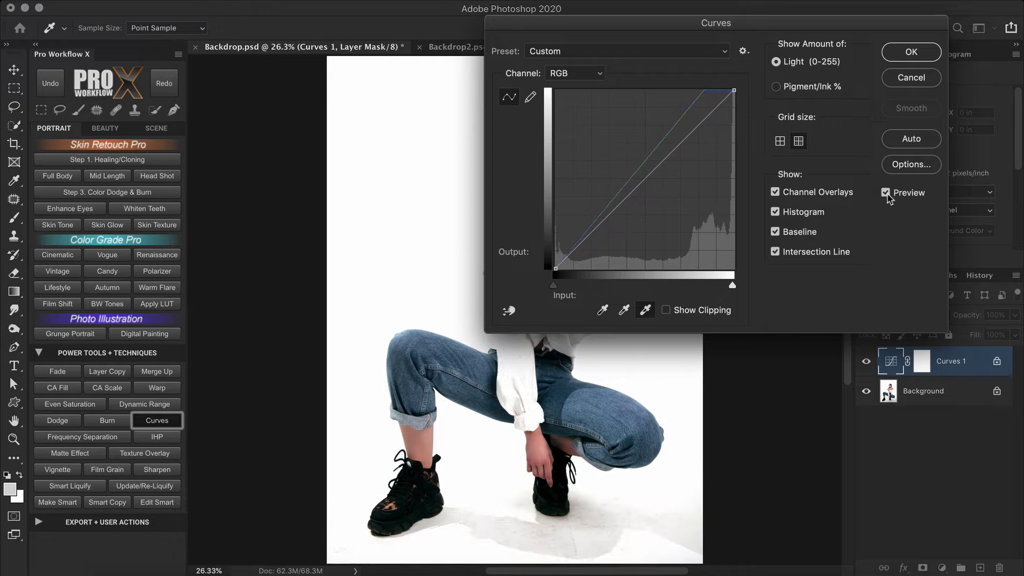
Compare the photo with and without the Curves adjustment, leave the preview on, and apply the adjustment
left_click(885, 193)
left_click(885, 193)
left_click(886, 193)
left_click(886, 193)
left_click(886, 193)
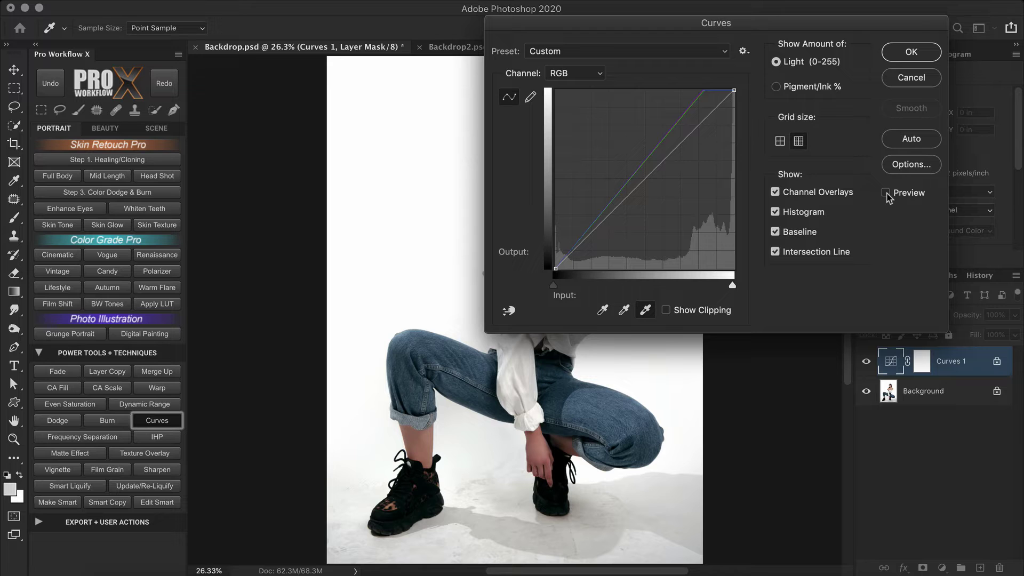
left_click(885, 193)
left_click(911, 60)
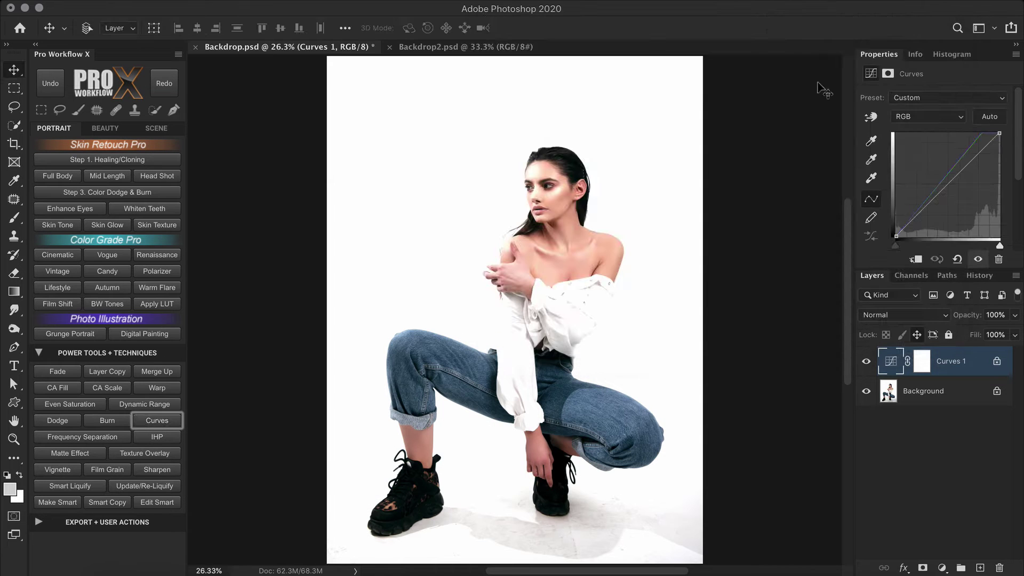
Paint black on the Curves 1 mask over the woman with a 912 px soft brush at 50% flow, and compare before and after
left_click(79, 110)
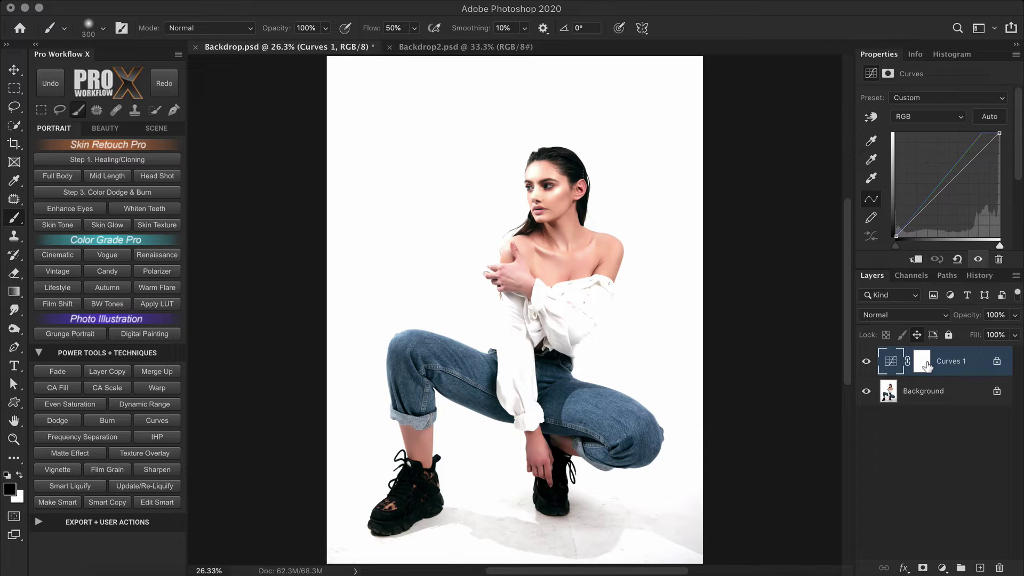
left_click(922, 364)
mouse_move(561, 282)
left_mouse_down()
mouse_move(624, 271)
mouse_move(528, 381)
mouse_move(561, 314)
mouse_move(582, 282)
mouse_move(587, 288)
mouse_move(564, 307)
mouse_move(556, 197)
mouse_move(529, 276)
mouse_move(546, 314)
mouse_move(577, 283)
left_mouse_up()
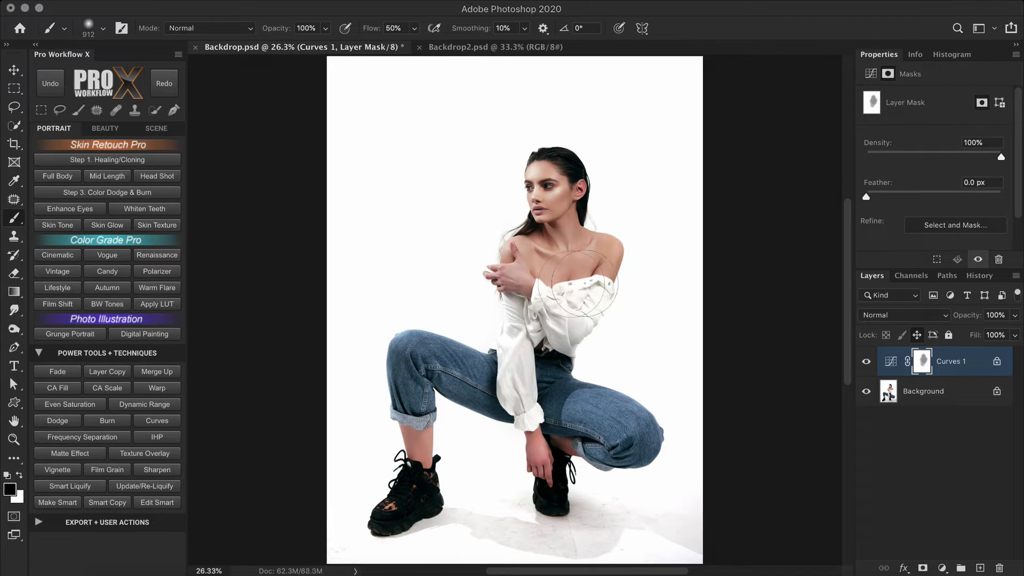
left_click(866, 363)
left_click(865, 363)
left_click(866, 363)
left_click(866, 362)
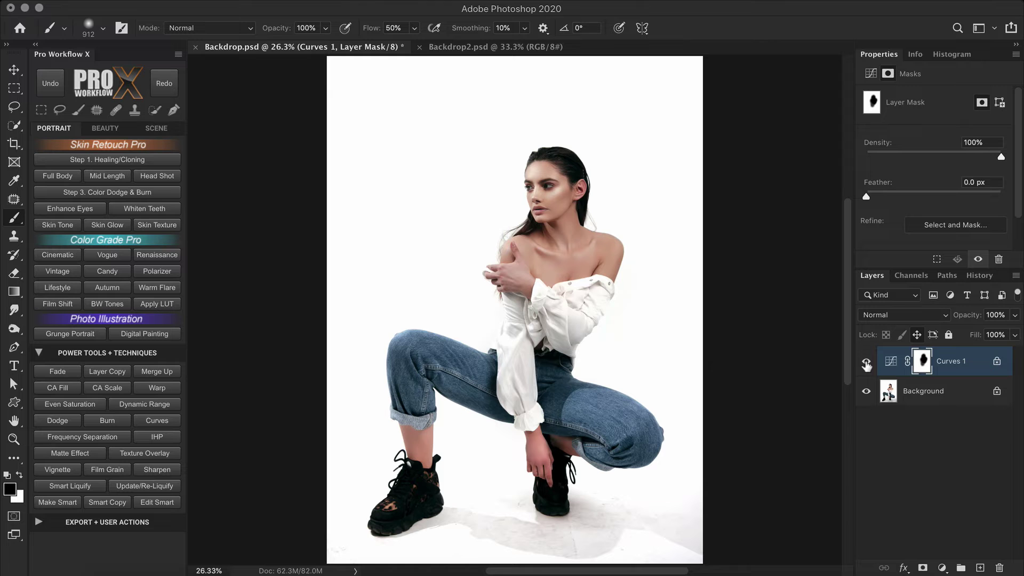
Merge all visible layers into a new layer on top and check the floor around the shoes for marks
left_click(166, 373)
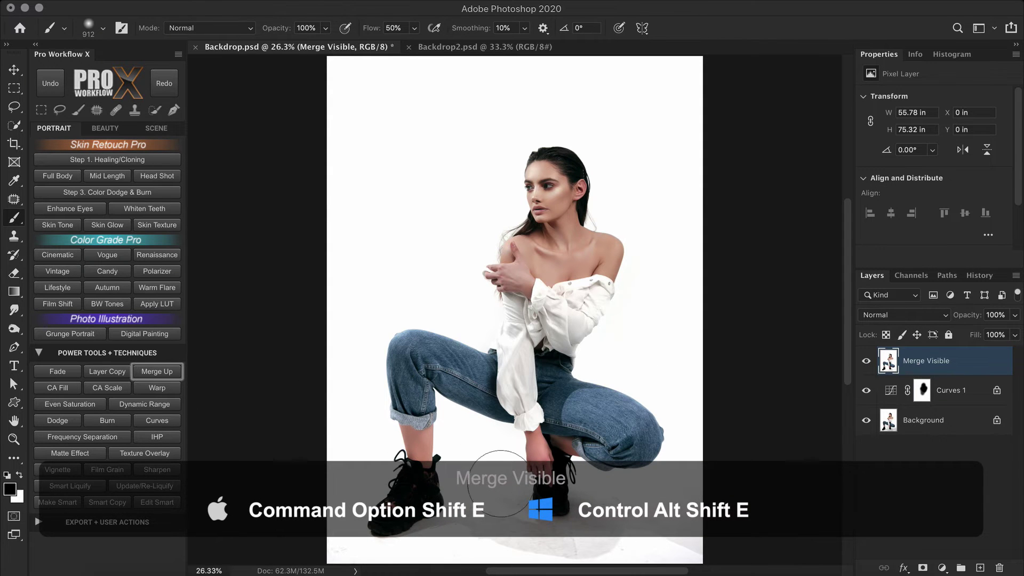
mouse_move(501, 484)
left_mouse_down()
mouse_move(577, 503)
mouse_move(510, 290)
mouse_move(526, 251)
left_mouse_up()
key("v")
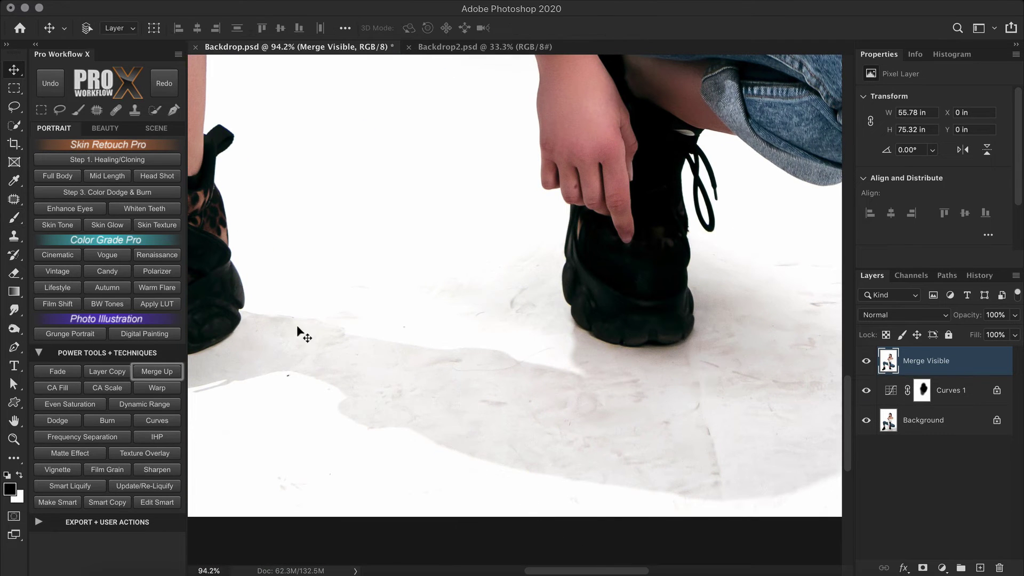
key("super+0")
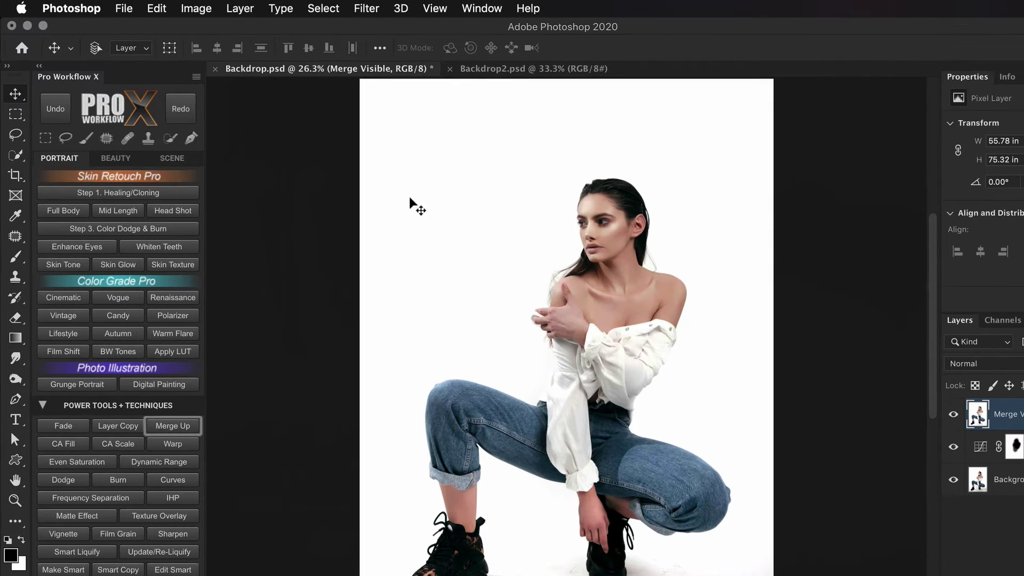
Apply a Surface Blur with a radius above 60 pixels and a threshold of 5 levels to the Merge Visible layer
left_click(366, 8)
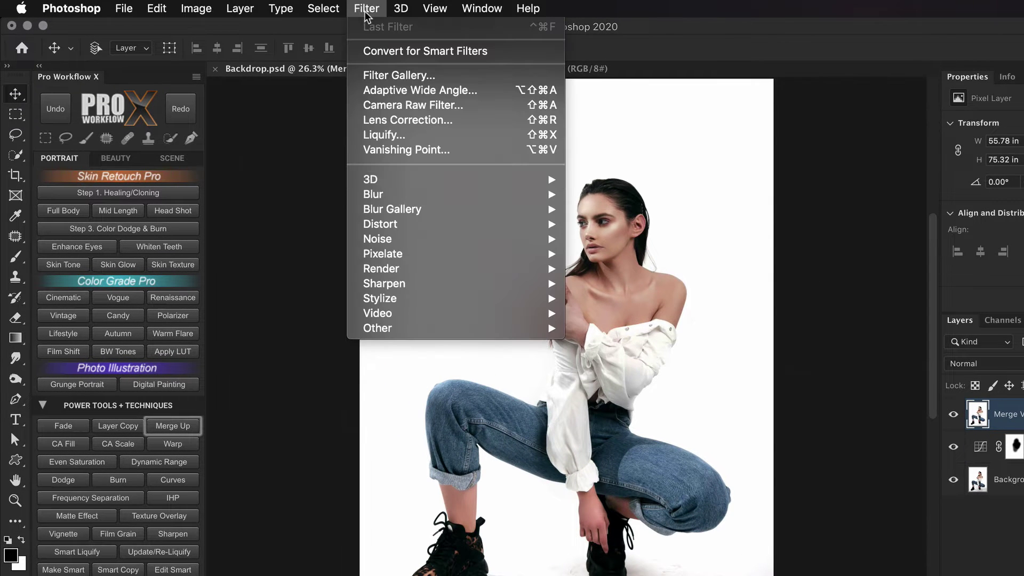
mouse_move(398, 202)
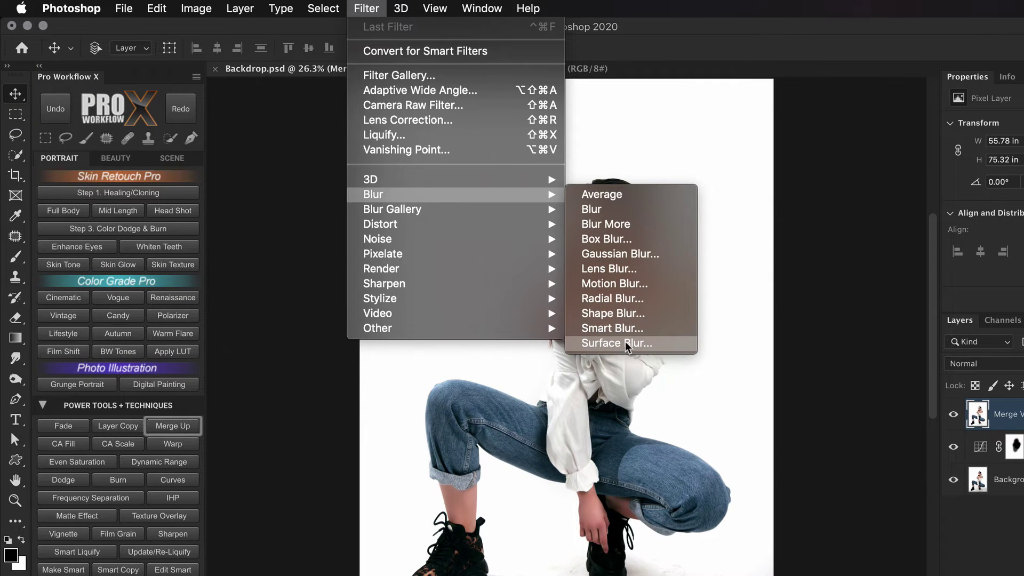
left_click(607, 343)
left_click_drag(535, 120, 675, 121)
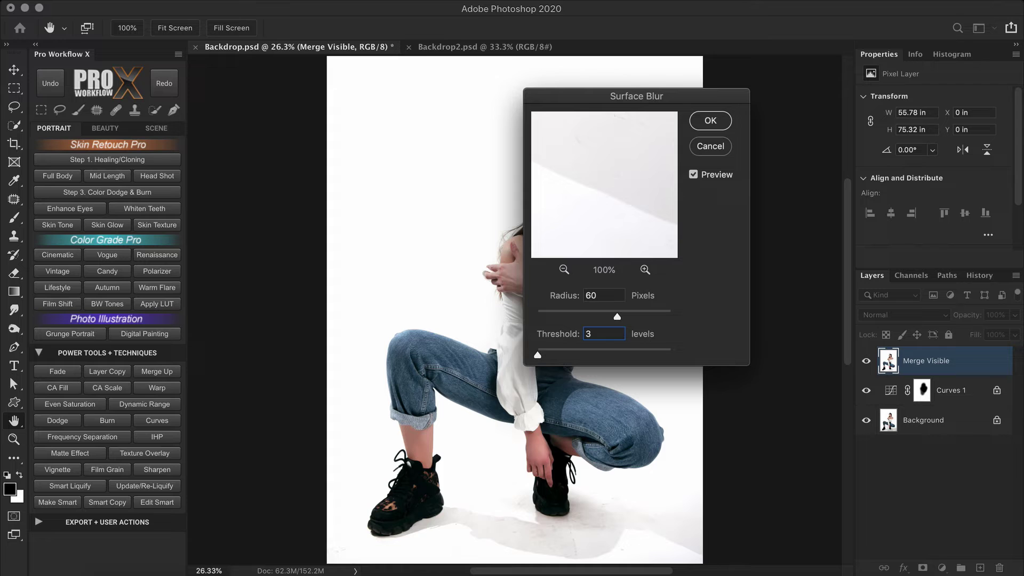
left_click(442, 523)
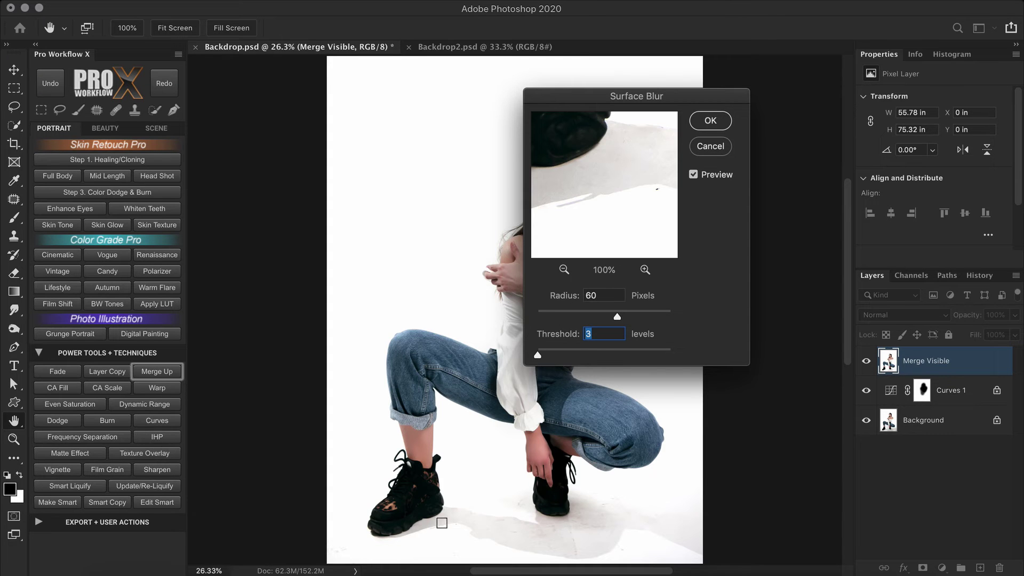
left_click_drag(617, 316, 657, 318)
double_click(597, 333)
type("5")
left_click(715, 124)
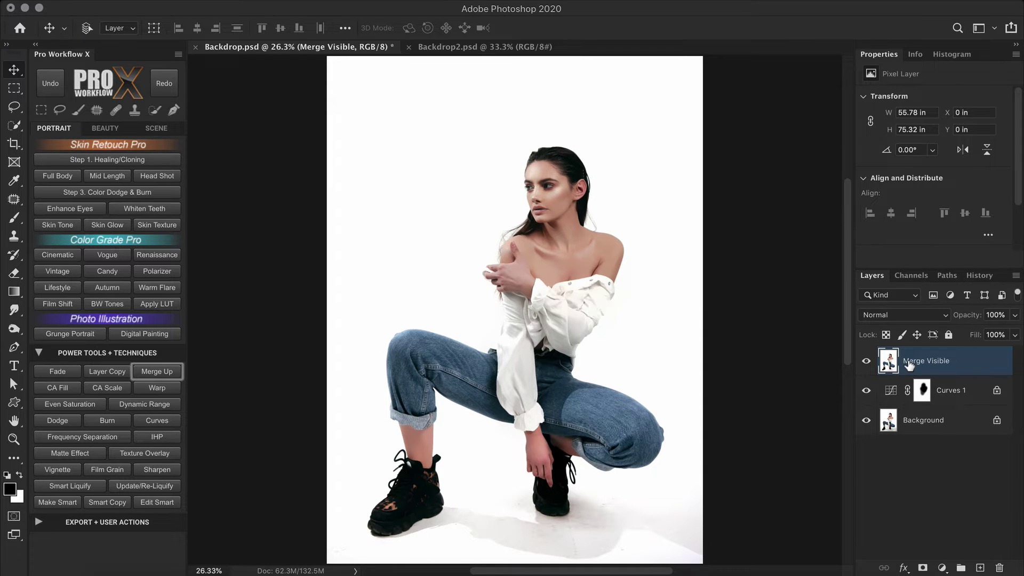
Duplicate the Merge Visible layer and apply a Median filter to the copy, with a radius that smooths out the floor marks
left_click_drag(909, 365, 978, 565)
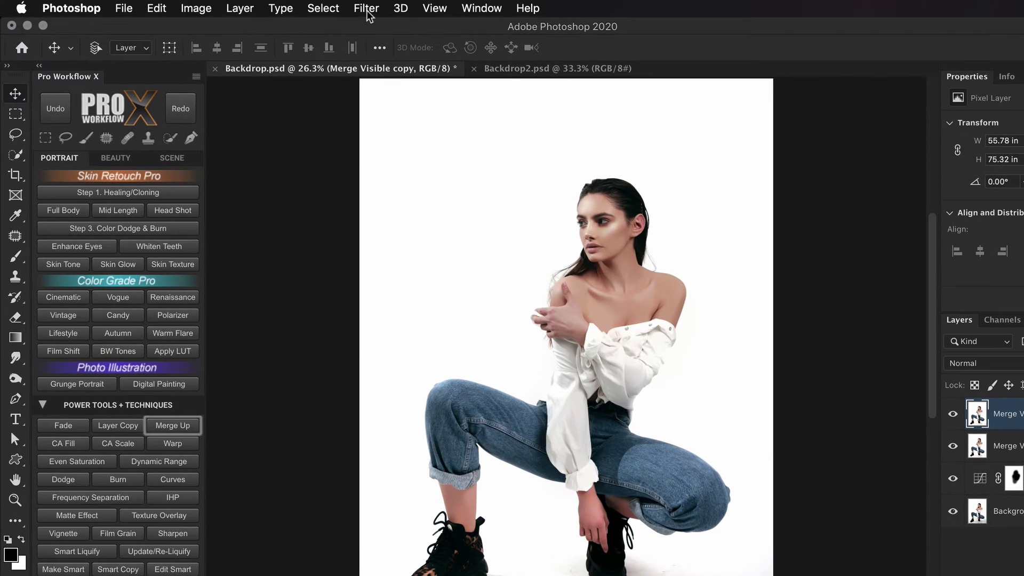
left_click(366, 8)
mouse_move(407, 238)
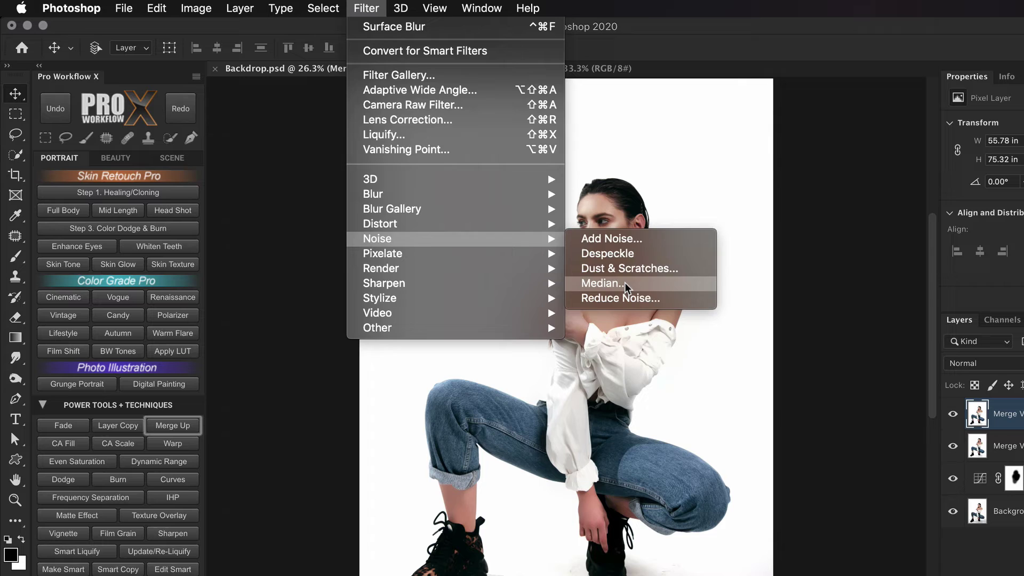
left_click(605, 283)
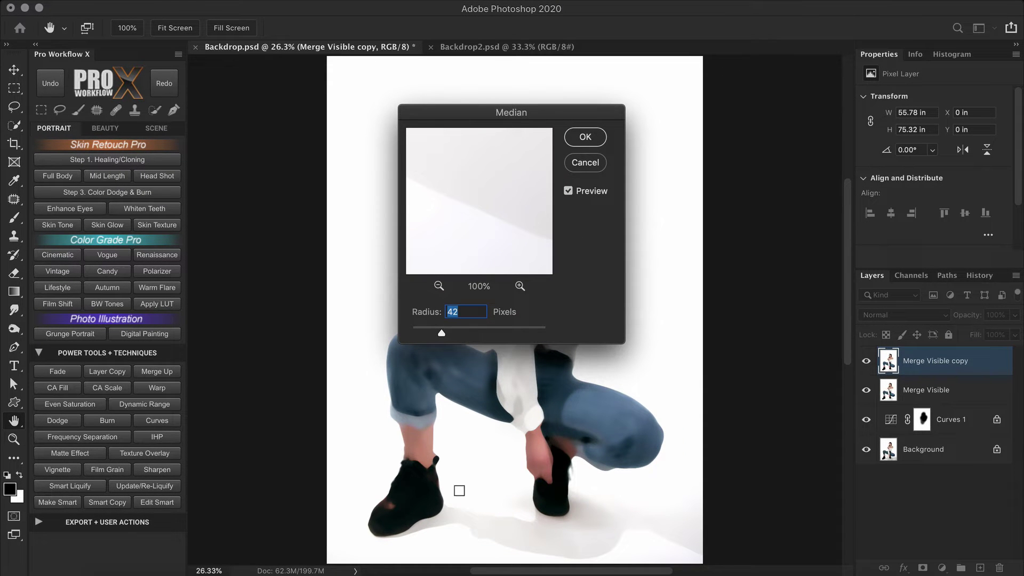
left_click(440, 530)
left_click(474, 535)
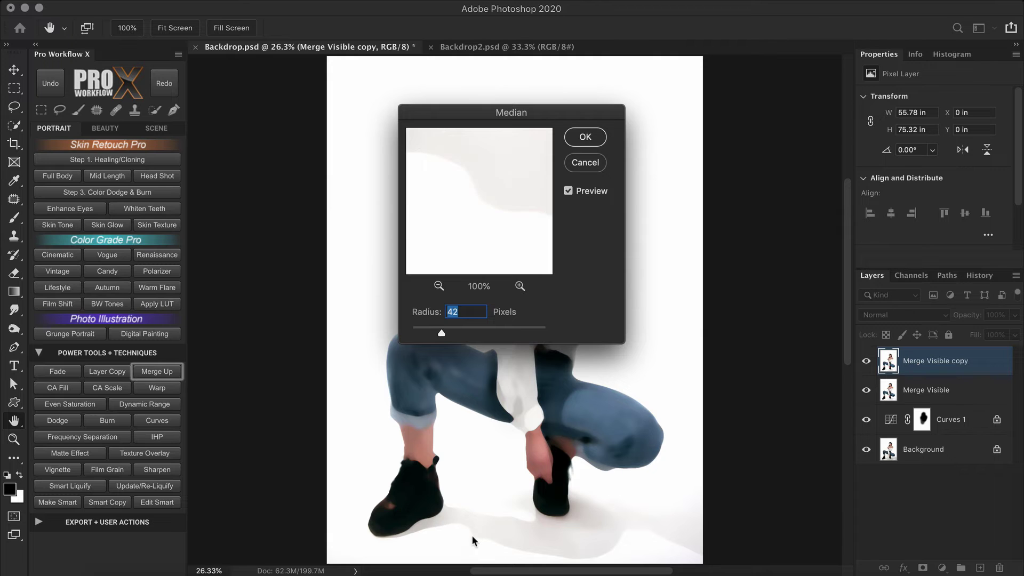
left_click_drag(450, 216, 560, 221)
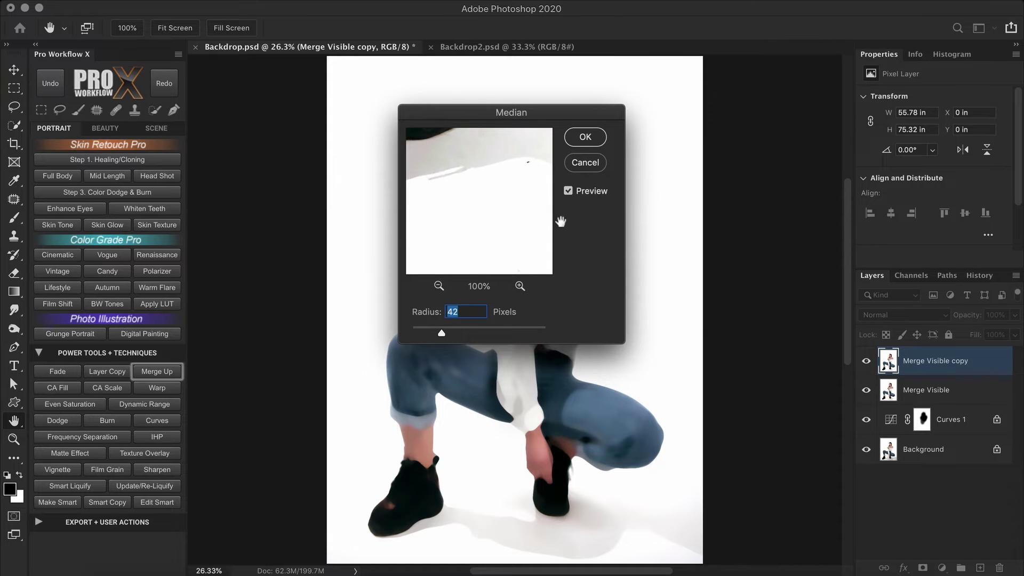
left_click(486, 219)
left_click_drag(485, 218, 484, 218)
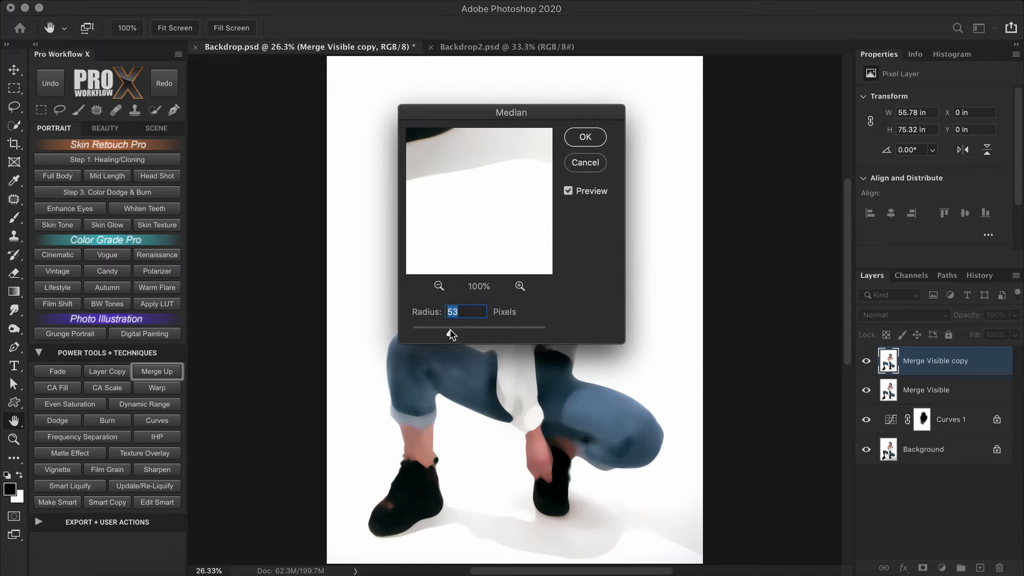
mouse_move(452, 334)
left_mouse_down()
mouse_move(483, 334)
mouse_move(446, 334)
left_mouse_up()
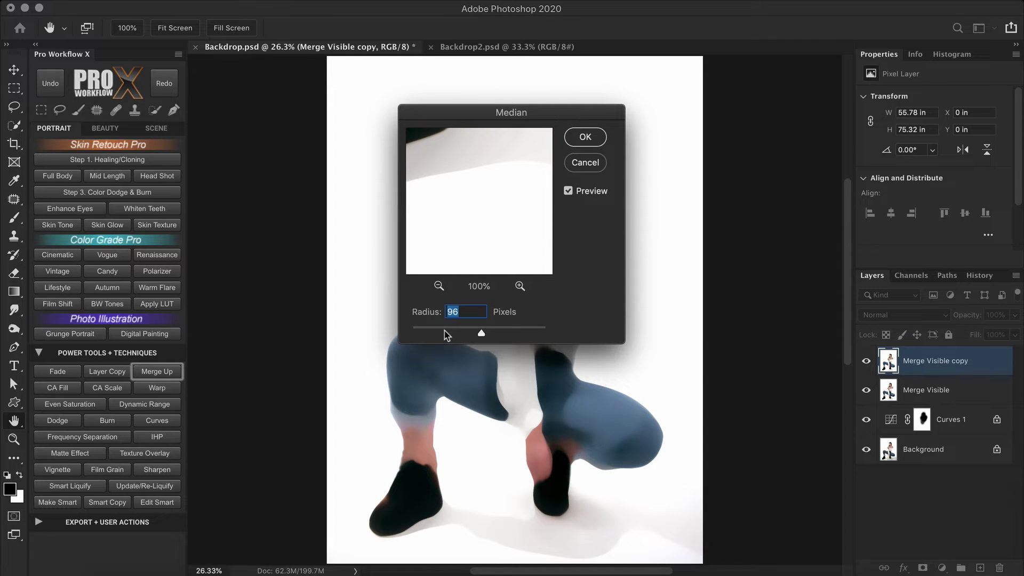
left_click(575, 140)
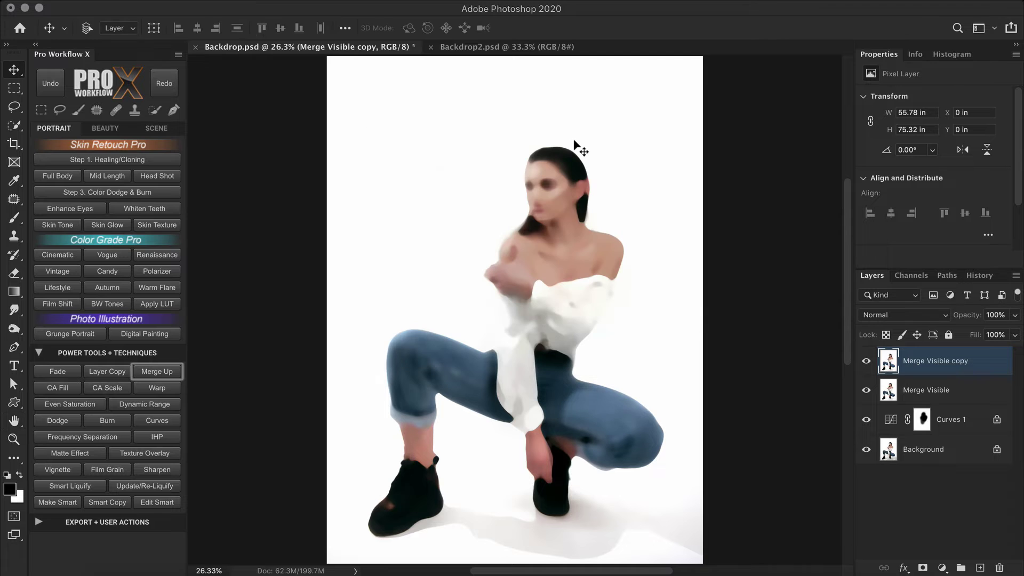
Compare the floor shadow beside the front shoe with the Merge Visible copy layer hidden and shown, leaving the layer visible
left_click(867, 363)
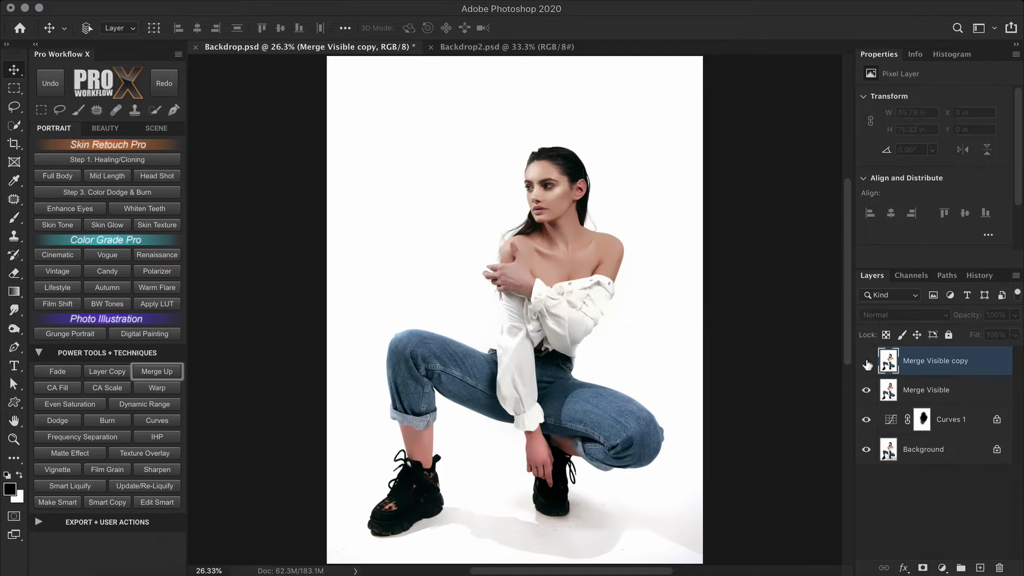
left_click_drag(453, 520, 612, 393)
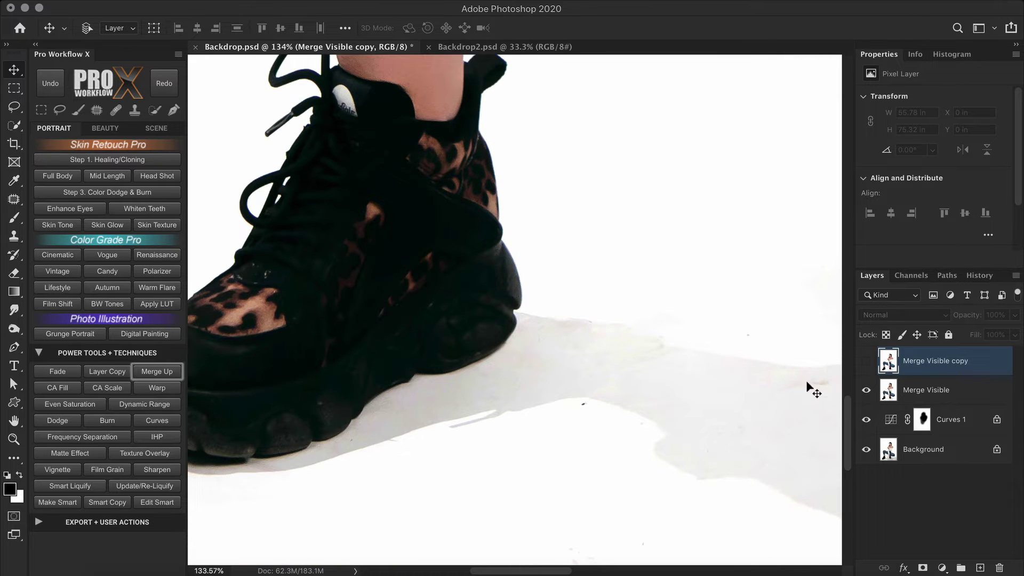
left_click(866, 363)
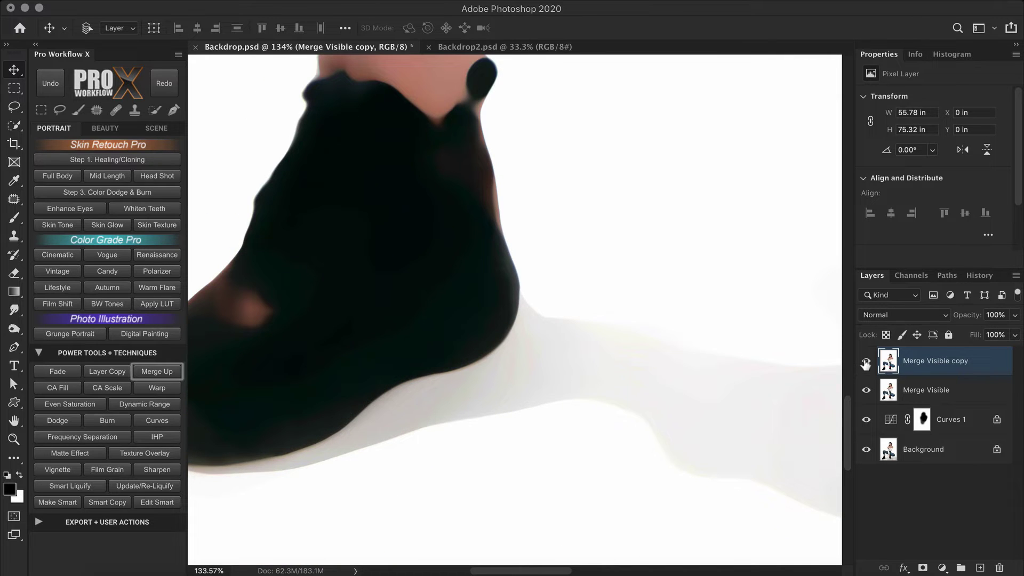
left_click(865, 363)
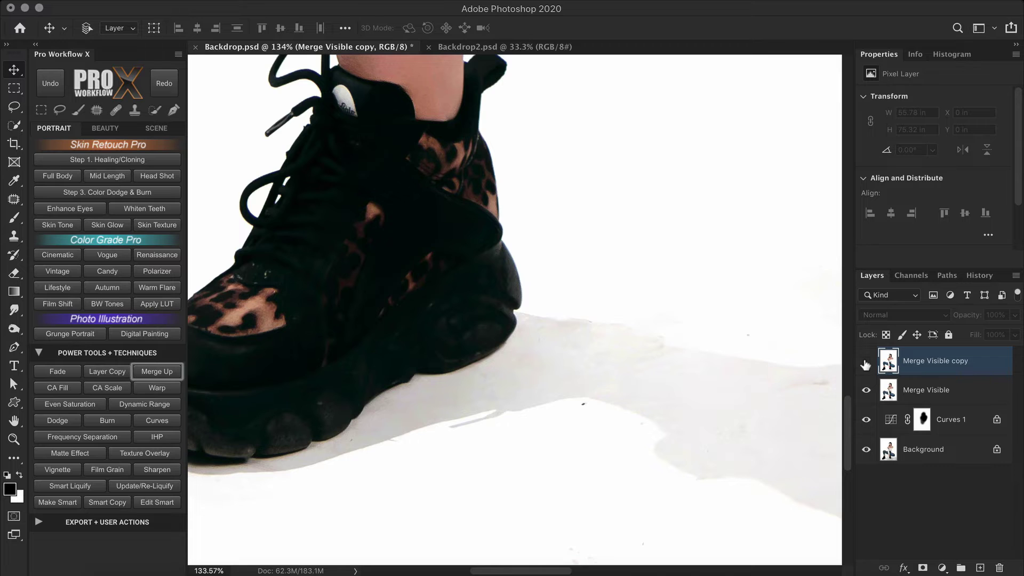
left_click(866, 364)
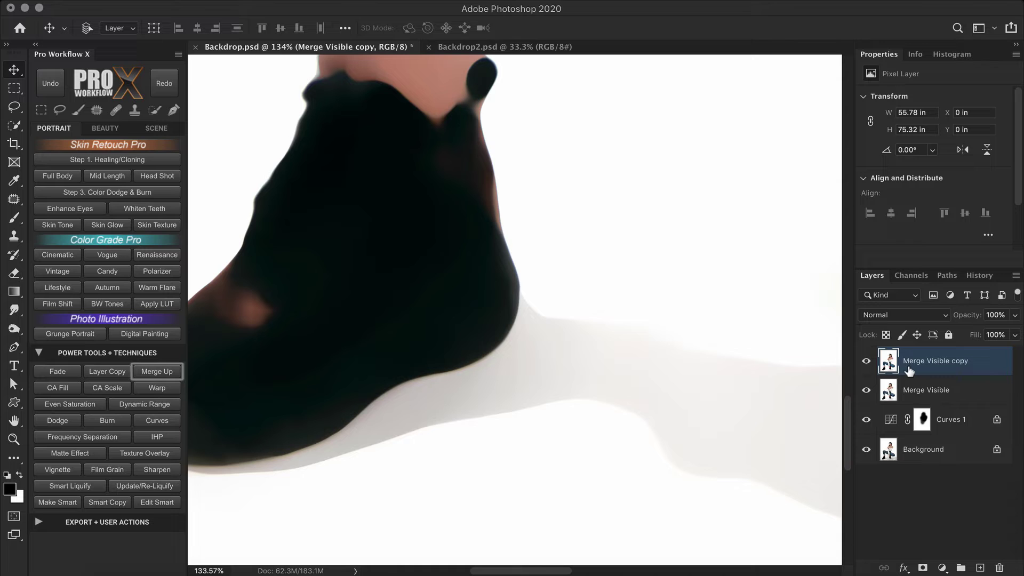
Add a layer mask to the Merge Visible layer and move that layer above Merge Visible copy
left_click(959, 398)
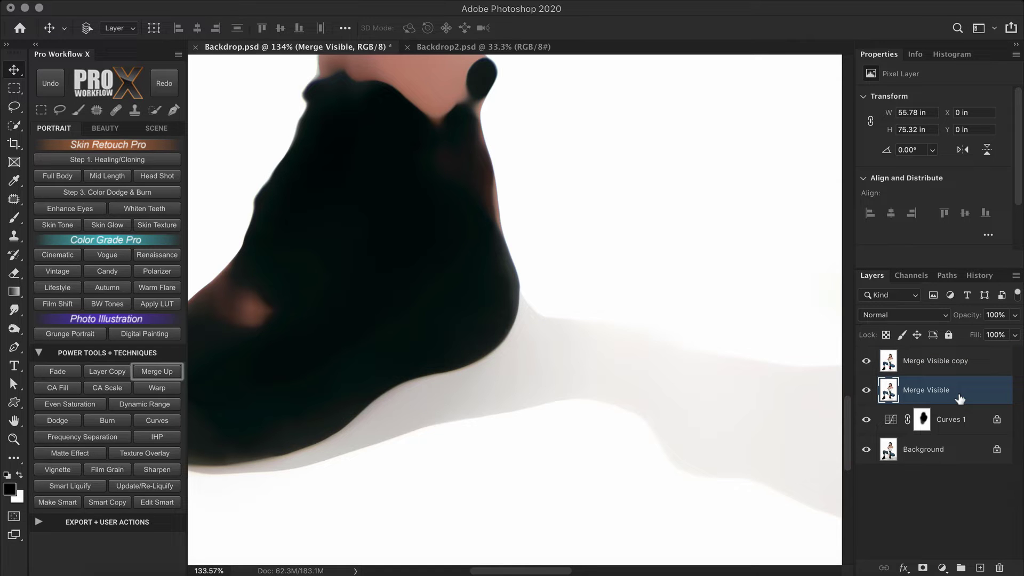
left_click(921, 567)
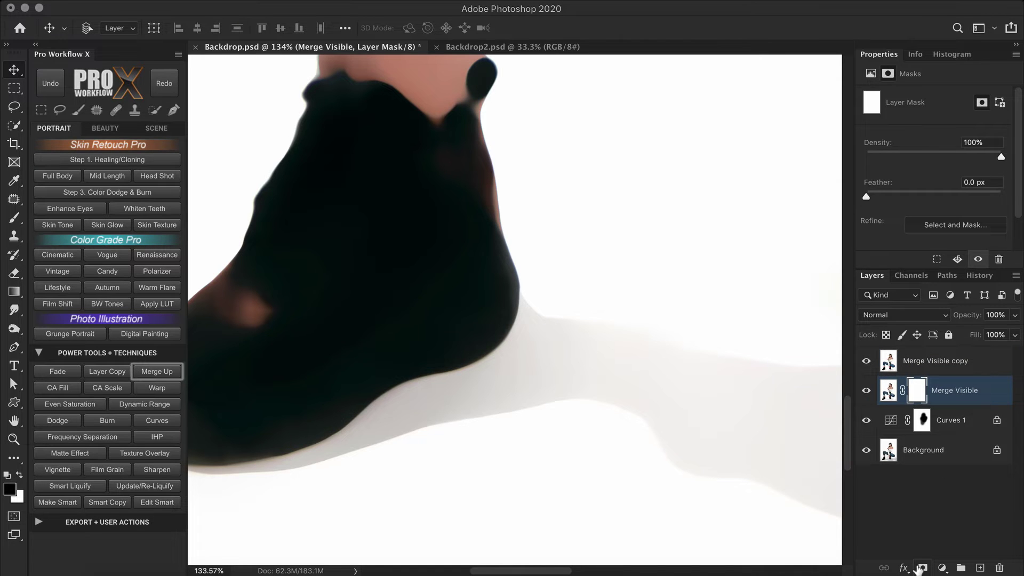
left_click_drag(986, 400, 971, 353)
Paint black with an 82-pixel brush on the Merge Visible mask over the floor marks beside the front shoe
left_click(78, 112)
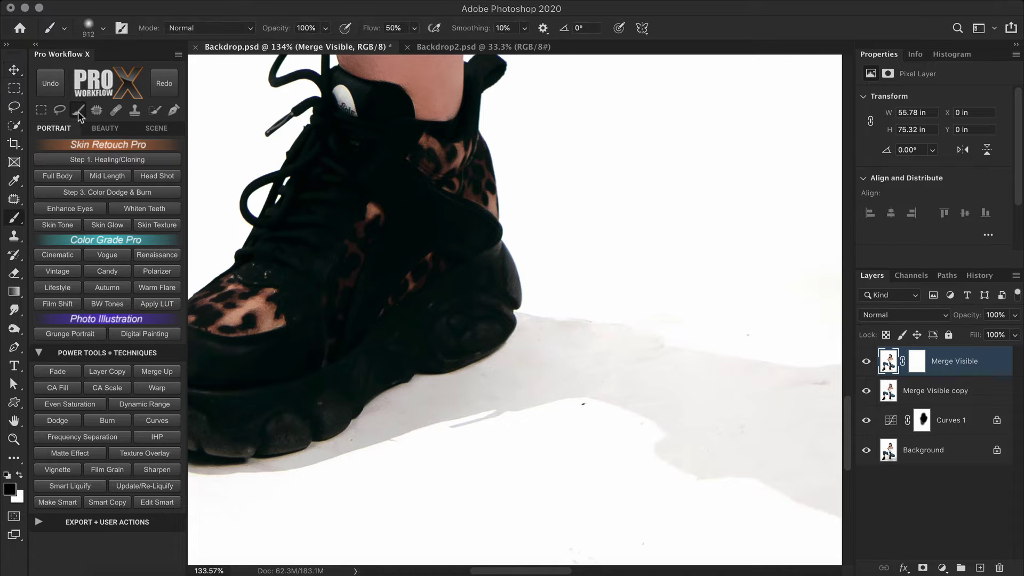
mouse_move(549, 355)
left_mouse_down()
mouse_move(478, 363)
mouse_move(485, 431)
left_mouse_up()
left_click(916, 362)
left_click_drag(595, 450, 522, 455)
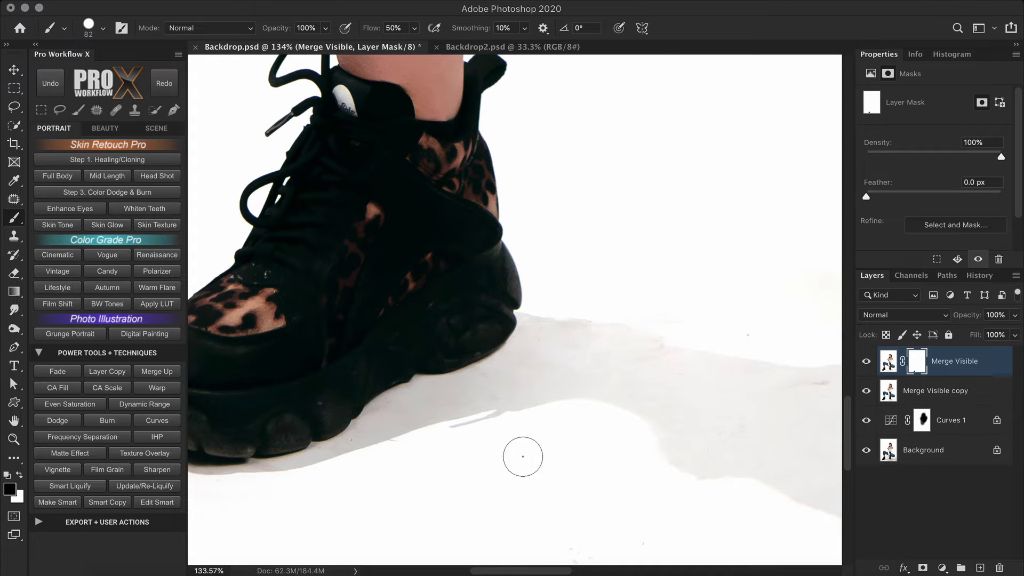
mouse_move(314, 428)
left_mouse_down()
mouse_move(298, 426)
mouse_move(553, 338)
mouse_move(729, 420)
mouse_move(538, 349)
mouse_move(646, 369)
mouse_move(517, 394)
left_mouse_up()
Mask out the floor marks and scuffs between the two shoes with a brush enlarged to 181 pixels
scroll(693, 418, "right", 5)
scroll(693, 419, "down", 1)
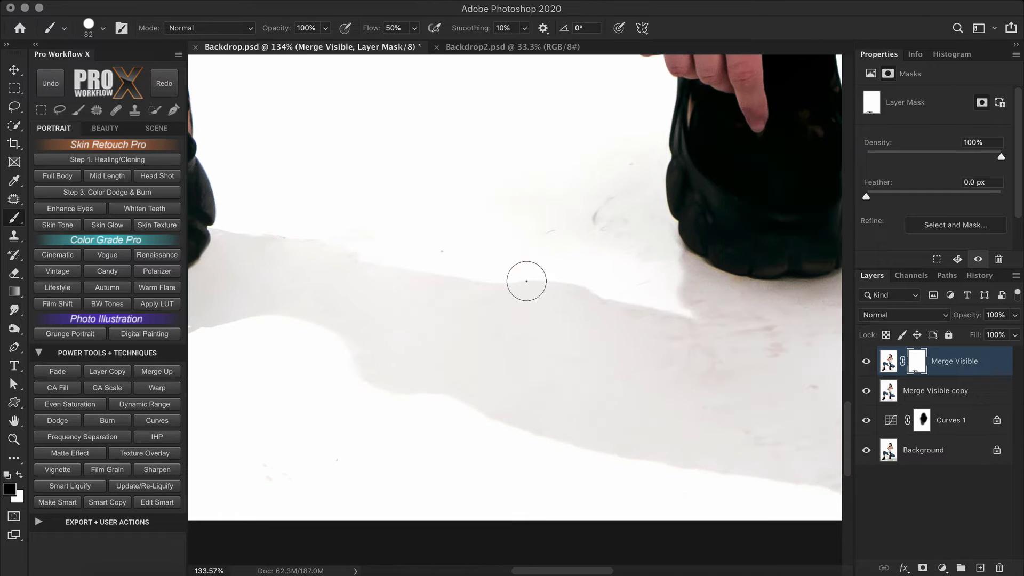
mouse_move(646, 253)
left_mouse_down()
mouse_move(654, 314)
mouse_move(725, 304)
mouse_move(809, 418)
mouse_move(650, 344)
mouse_move(686, 344)
left_mouse_up()
mouse_move(606, 215)
left_mouse_down()
mouse_move(348, 188)
mouse_move(542, 196)
left_mouse_up()
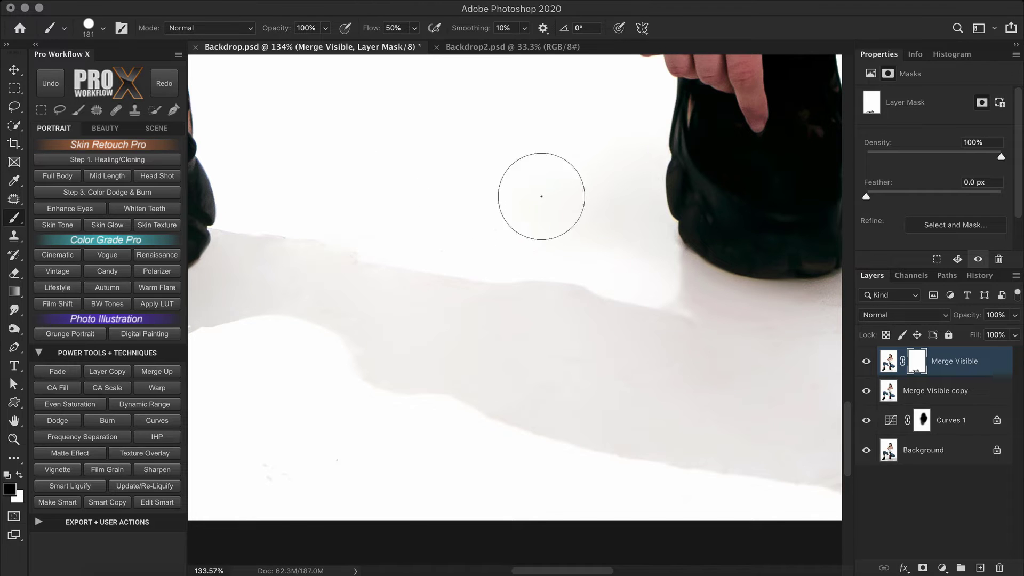
left_click_drag(722, 375, 566, 310)
Continue painting black on the Merge Visible mask over the floor marks around and to the right of the back shoe
scroll(566, 311, "right", 3)
scroll(566, 311, "up", 1)
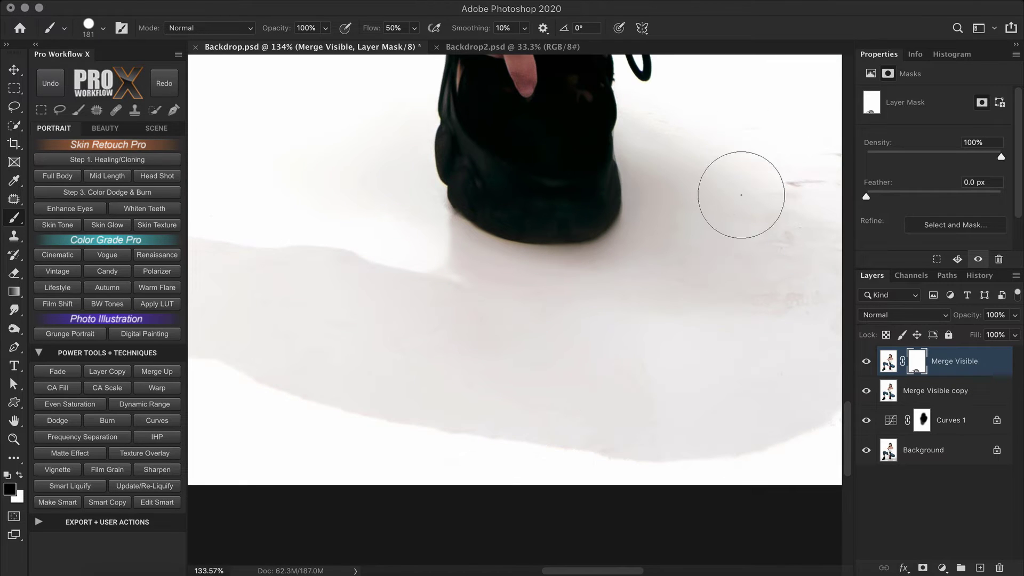
scroll(682, 256, "right", 5)
scroll(686, 274, "right", 5)
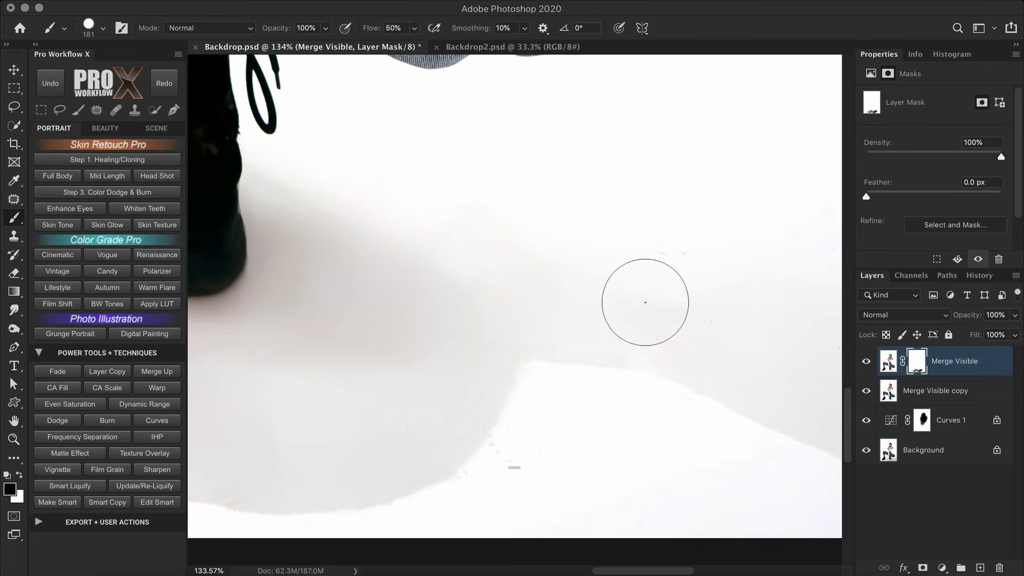
left_click_drag(716, 298, 504, 240)
mouse_move(333, 414)
left_mouse_down()
mouse_move(308, 420)
mouse_move(329, 397)
mouse_move(561, 300)
left_mouse_up()
Paint out the remaining marks along the front edge of the floor and in the image's lower-left corner
scroll(562, 300, "down", 5)
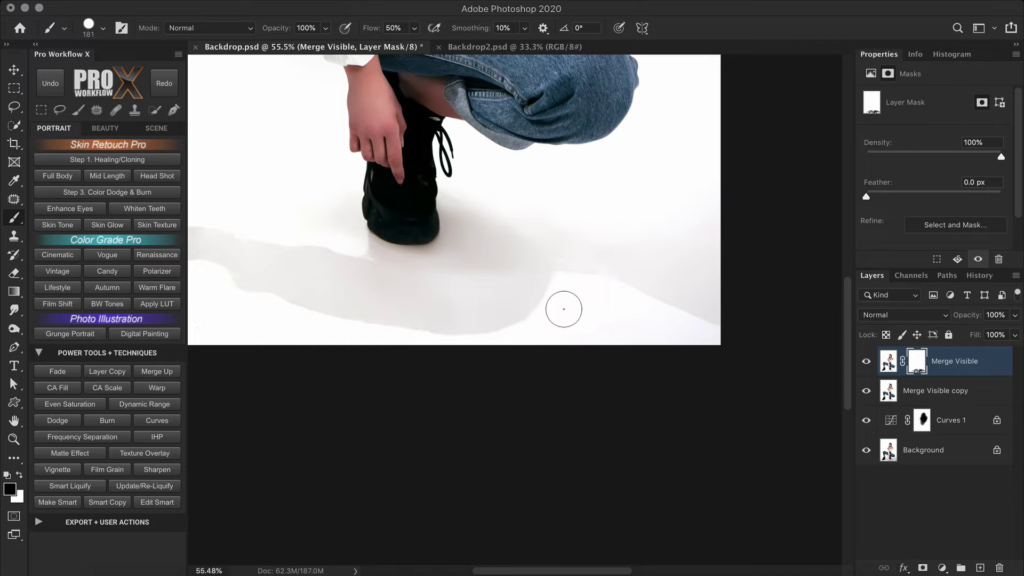
left_click_drag(454, 344, 638, 330)
left_click_drag(691, 304, 603, 330)
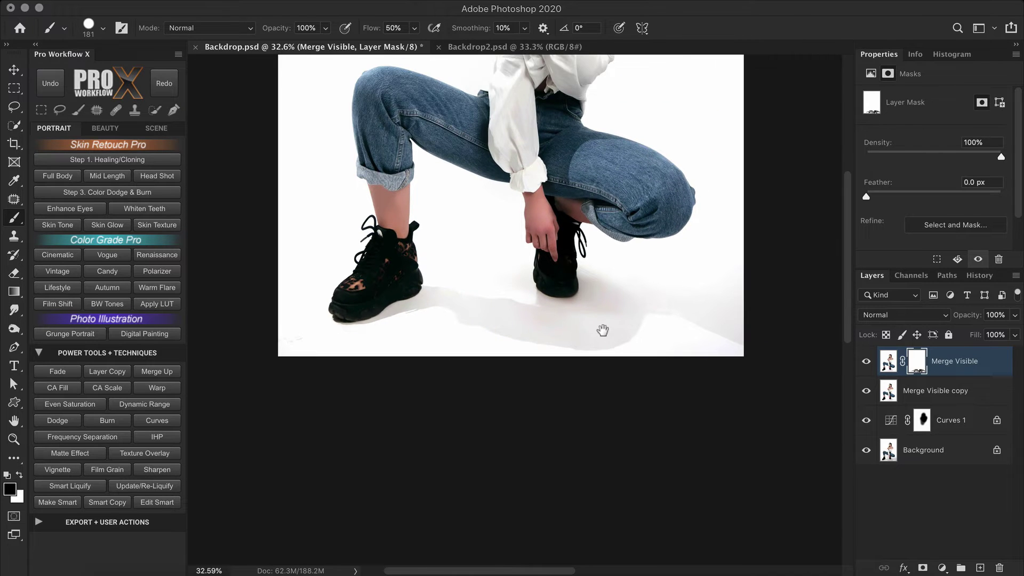
left_click_drag(290, 342, 307, 341)
left_click(293, 343)
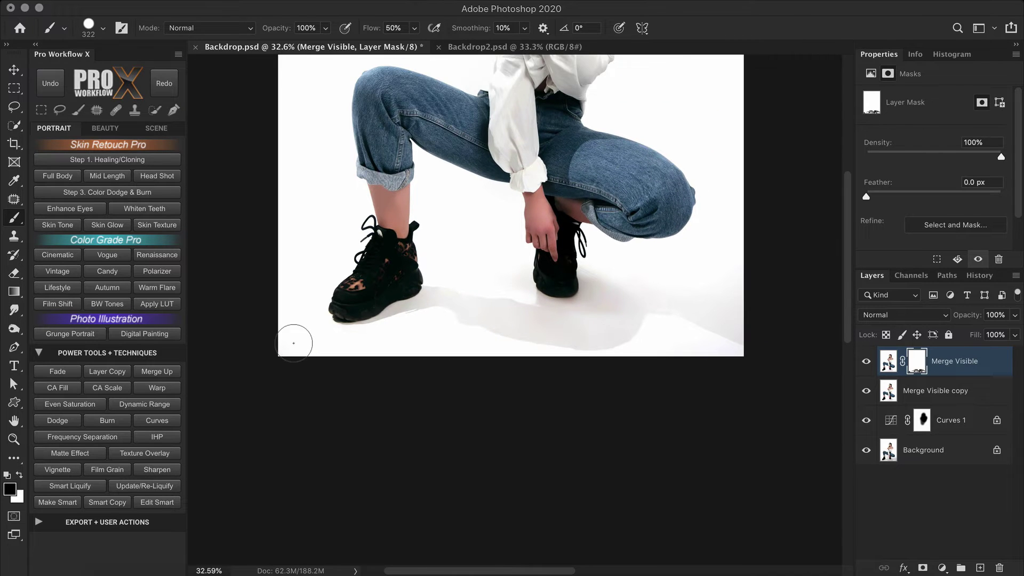
Group the Merge Visible and Merge Visible copy layers and add a layer mask to the group
left_click(973, 398, "shift")
key("super+g")
left_click(923, 569)
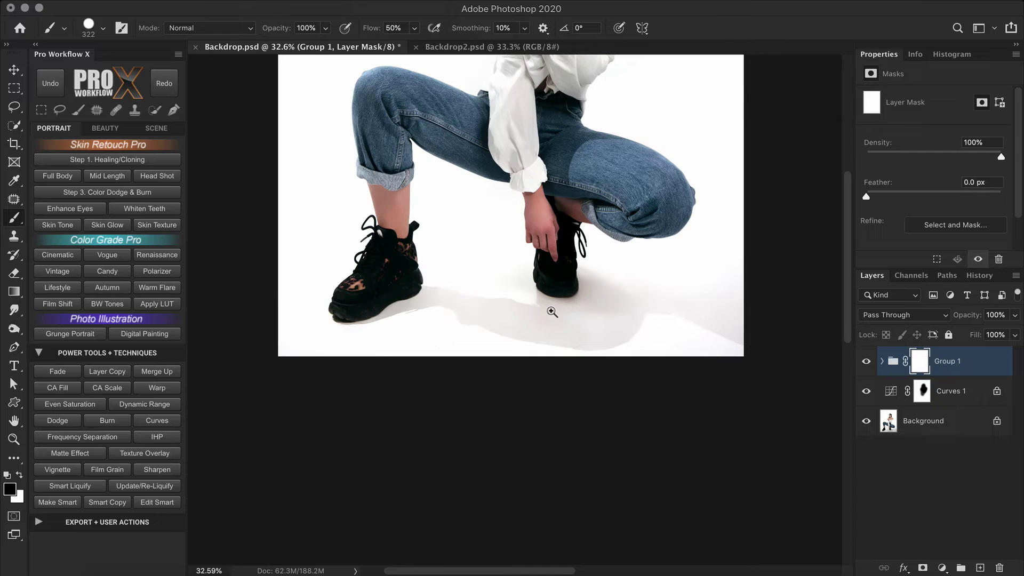
Paint black on the Group 1 mask over the woman's shoes, clothes and body to restore her original detail
scroll(379, 313, "up", 5)
mouse_move(348, 359)
left_mouse_down()
mouse_move(430, 307)
mouse_move(410, 151)
mouse_move(404, 192)
mouse_move(411, 163)
left_mouse_up()
scroll(411, 162, "right", 5)
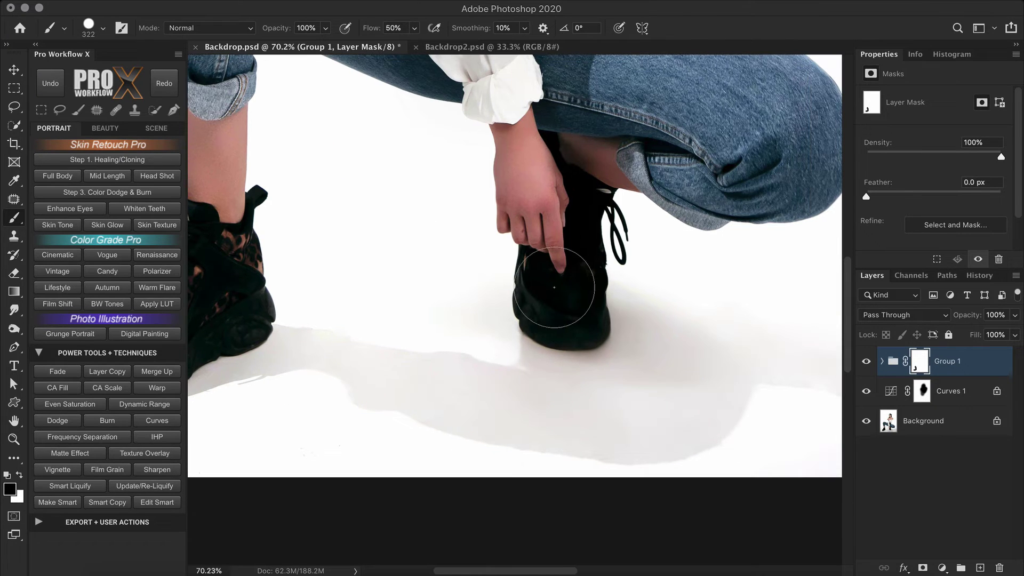
mouse_move(591, 200)
left_mouse_down()
mouse_move(545, 187)
mouse_move(526, 270)
left_mouse_up()
left_click_drag(522, 242, 573, 243)
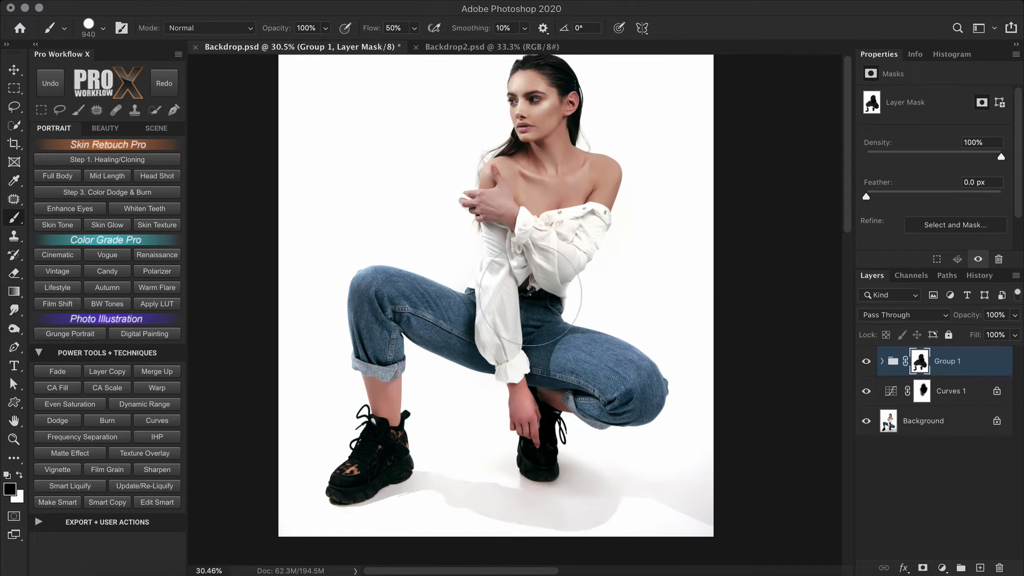
Compare the image with Group 1 hidden and shown, leaving the group visible
left_click(866, 362)
left_click(866, 363)
left_click(866, 363)
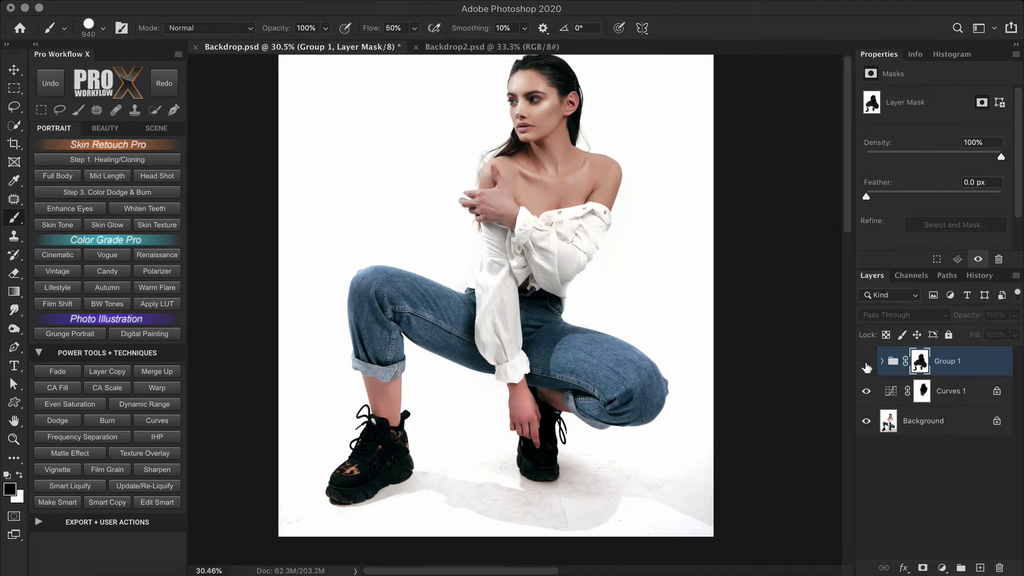
left_click(866, 362)
Add a Film Grain layer clipped to Group 1 and set its opacity to 9% to match the floor's grain
left_click(120, 469)
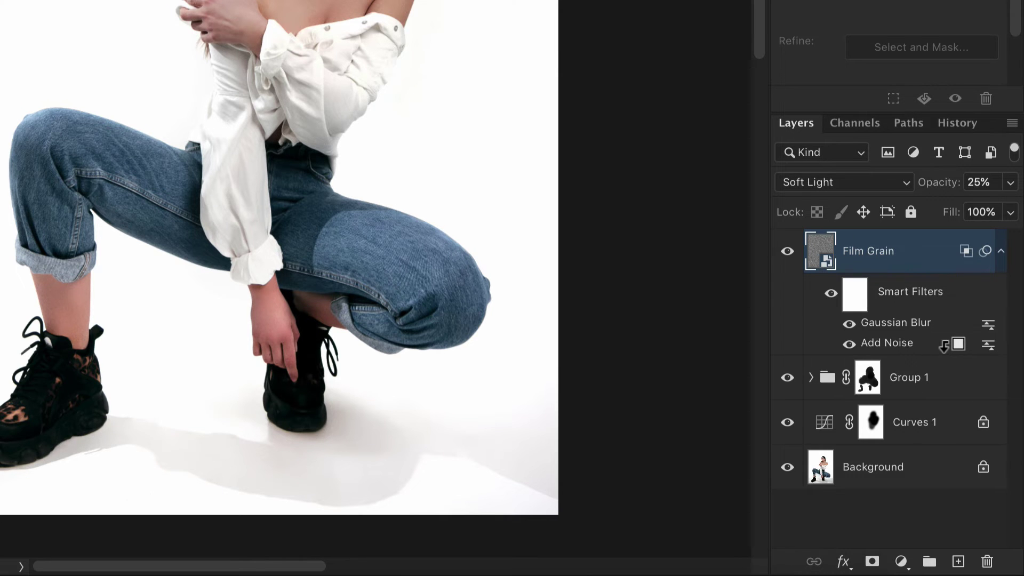
left_click(944, 347, "alt")
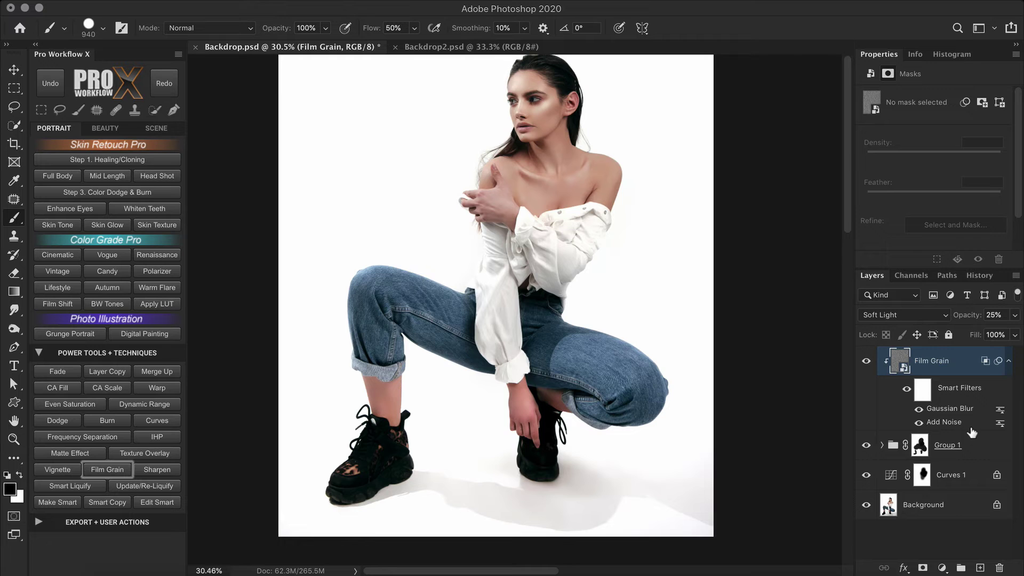
left_click_drag(400, 483, 540, 542)
left_click_drag(664, 482, 645, 354)
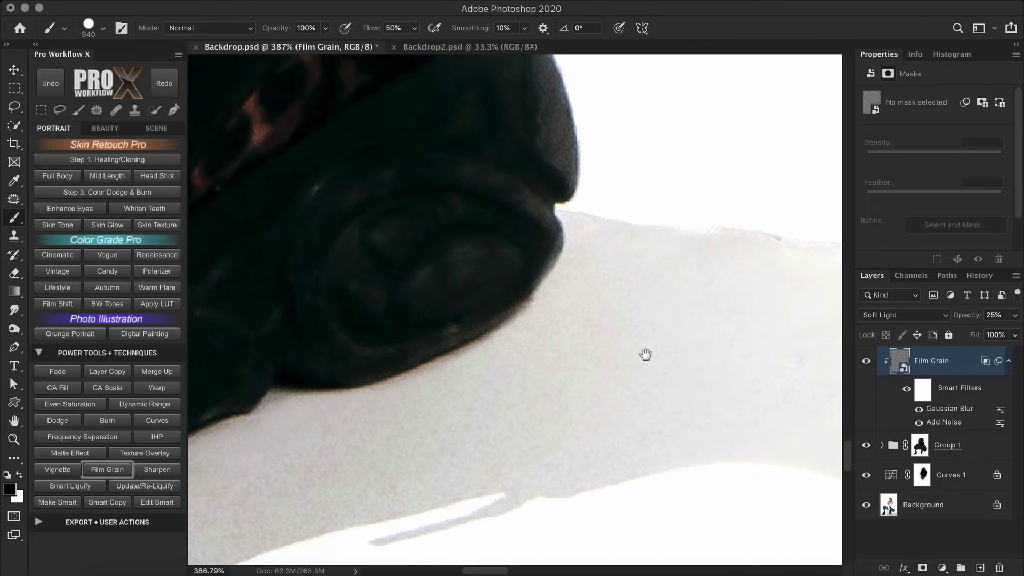
left_click_drag(966, 316, 914, 323)
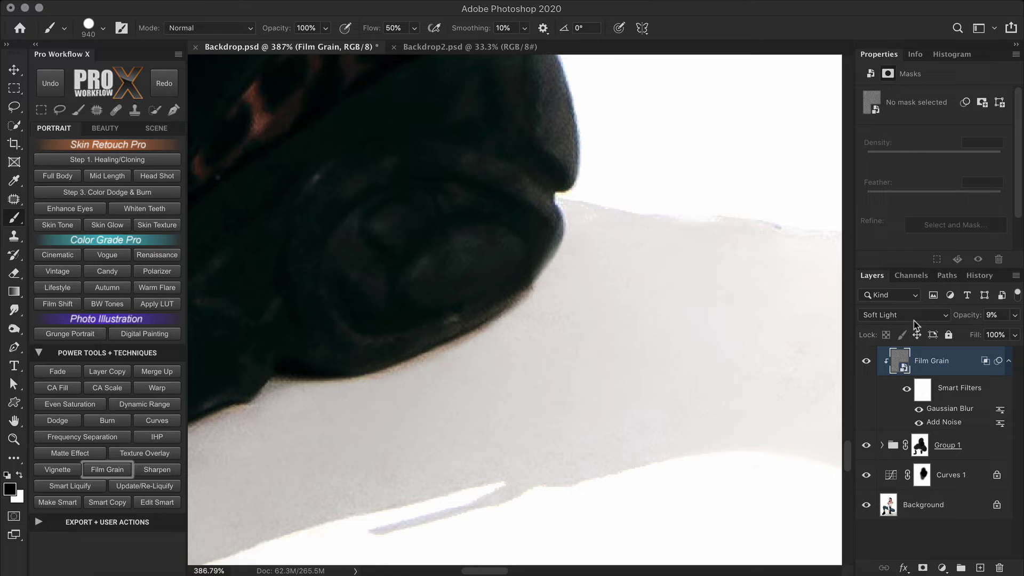
Compare the original Background alone with the full retouch over the whole image, leaving all layers visible
key("super+0")
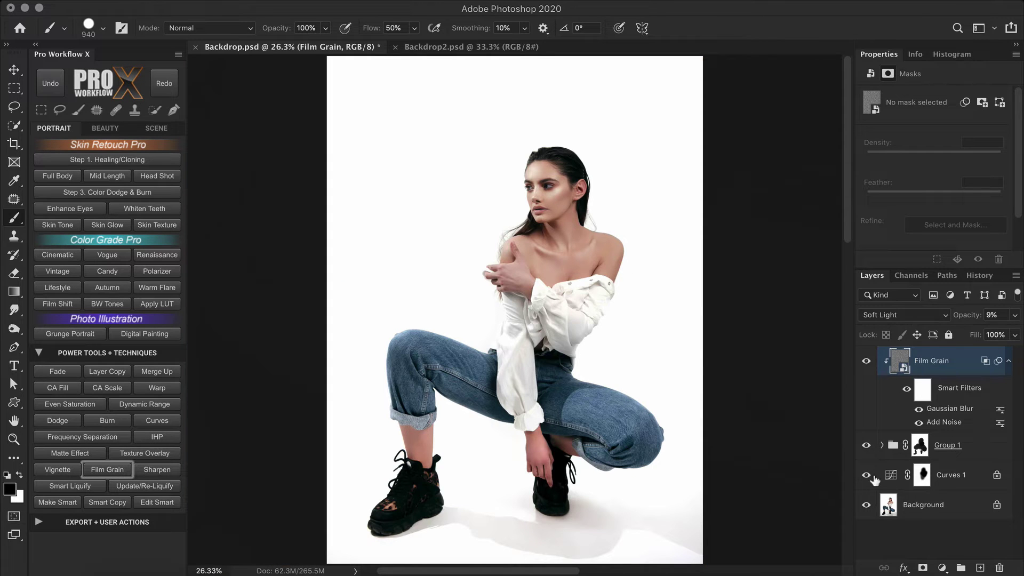
left_click(867, 505, "alt")
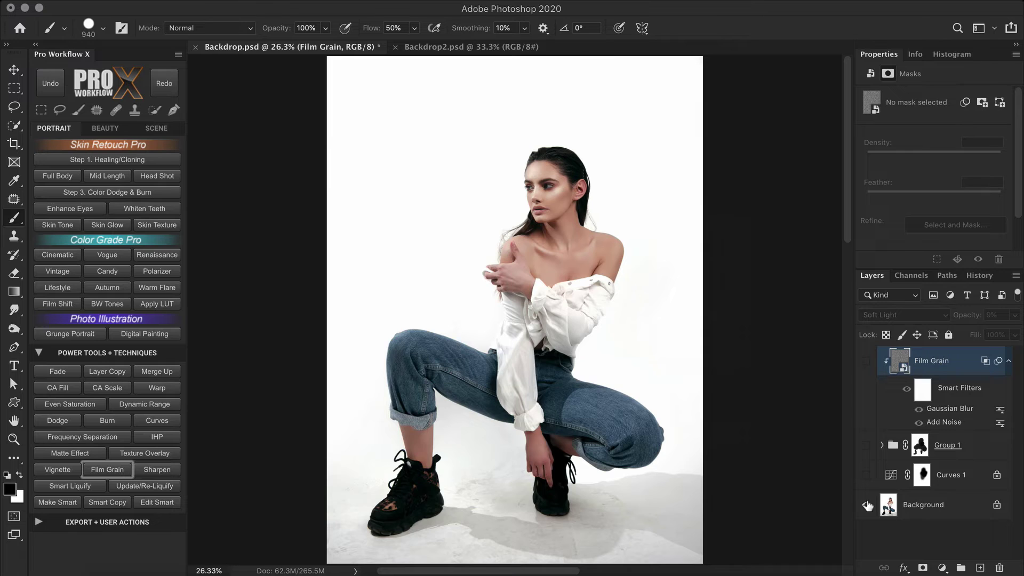
left_click(866, 505, "alt")
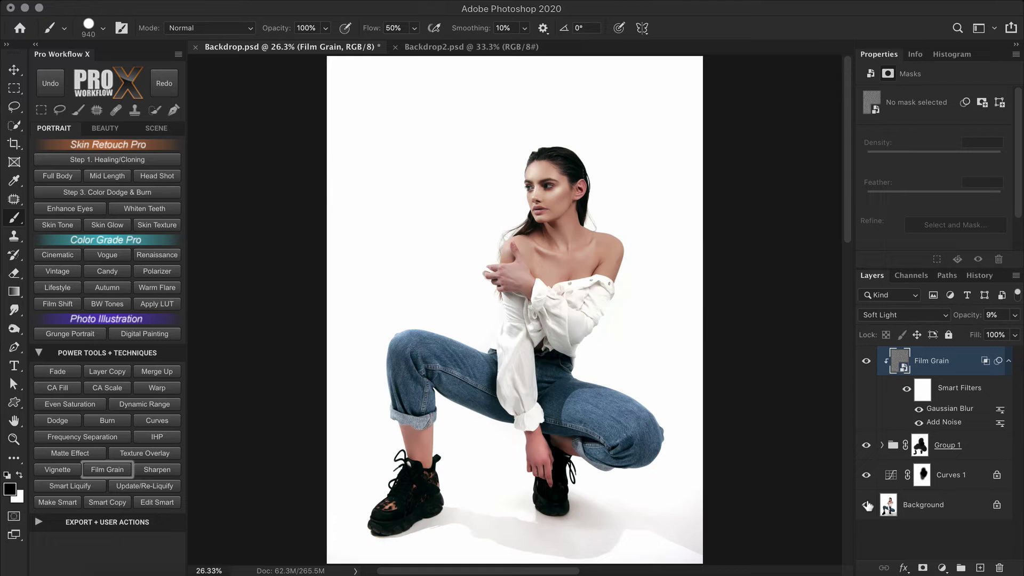
left_click(867, 505, "alt")
left_click(866, 505, "alt")
Switch to the Backdrop2.psd document and examine the dark floor between the athlete's shoes
key("v")
left_click(487, 48)
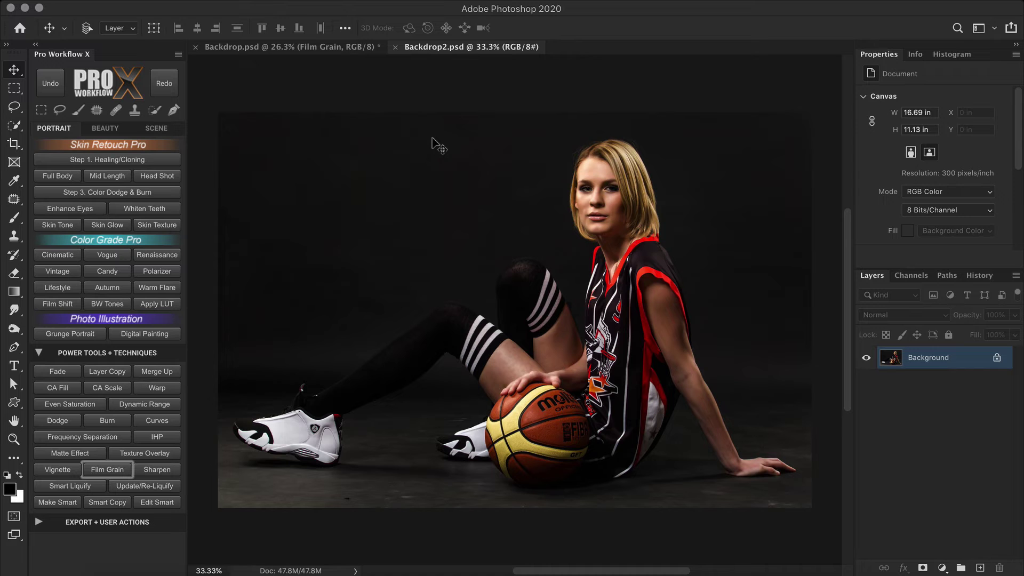
scroll(354, 486, "up", 5)
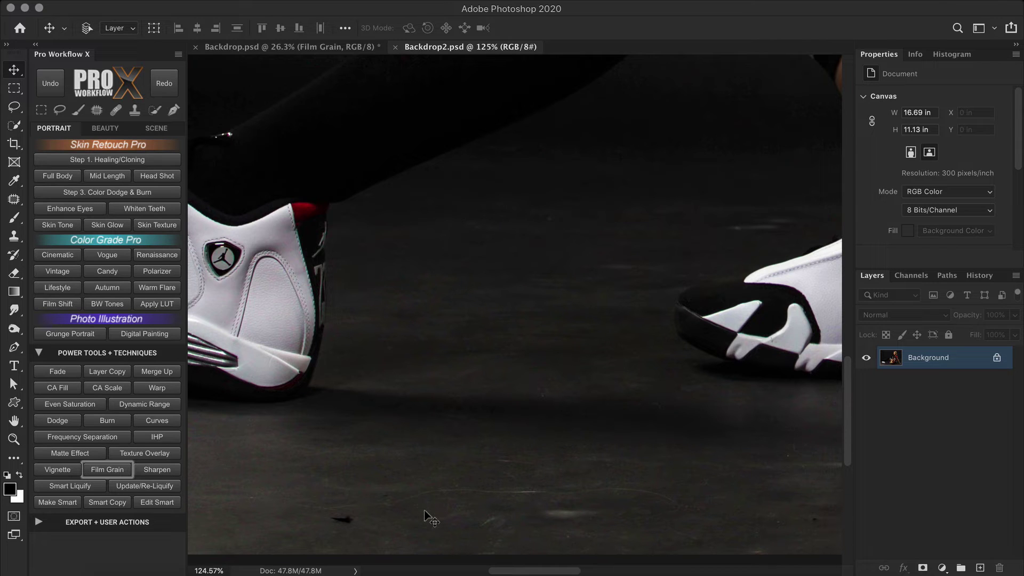
Try a Curves adjustment raising input 76 to output 138 to bring out the marks on the dark floor
left_click(157, 420)
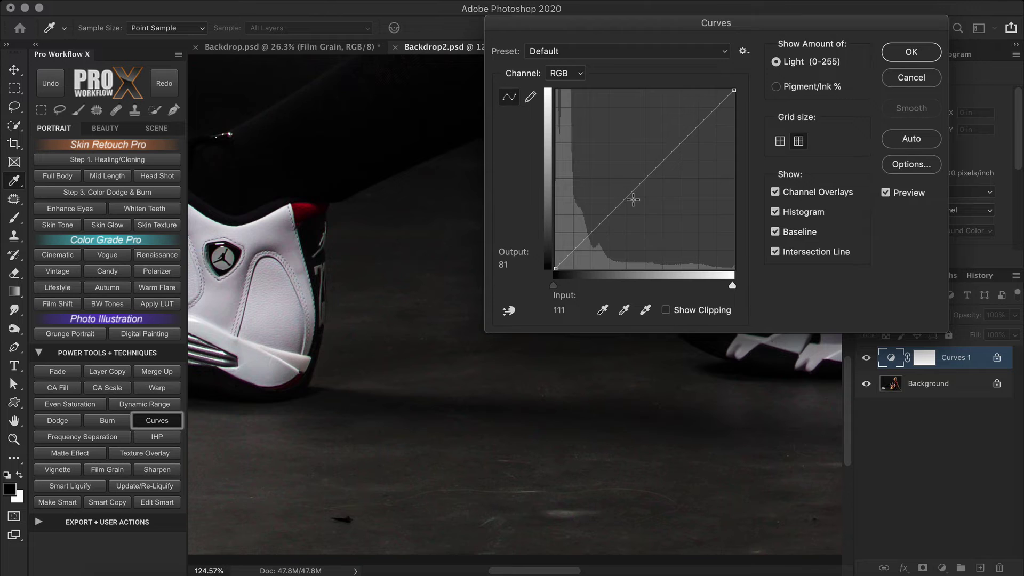
left_click_drag(608, 214, 608, 171)
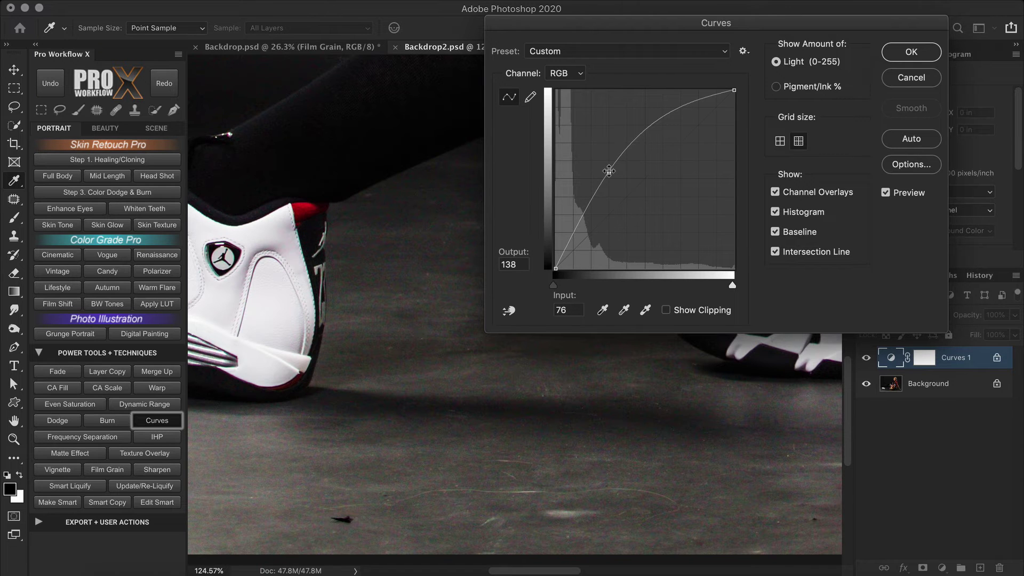
left_click(893, 82)
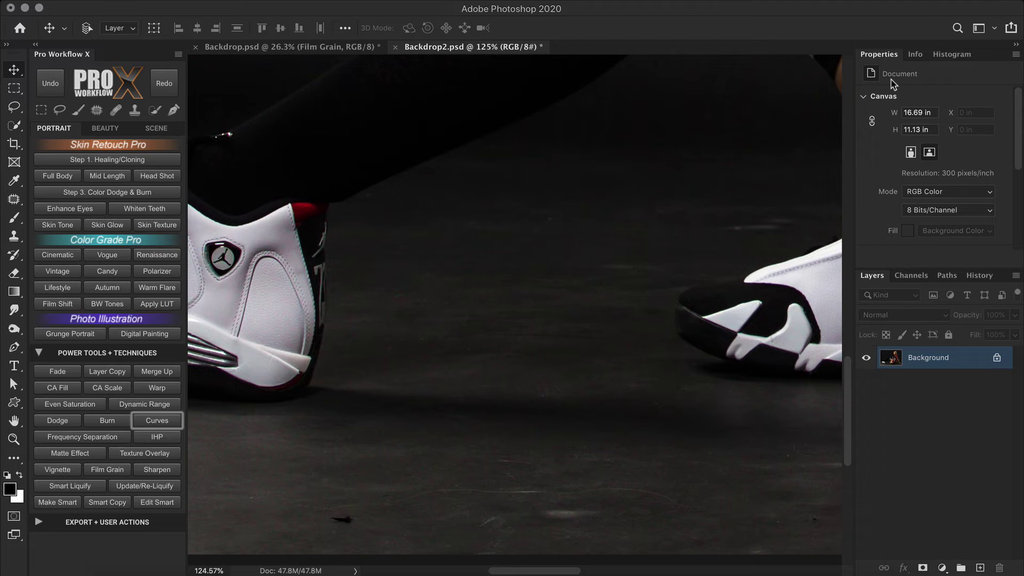
Run Frequency Separation on the image and blur the fine texture with a 10-pixel Gaussian Blur radius
key("super+0")
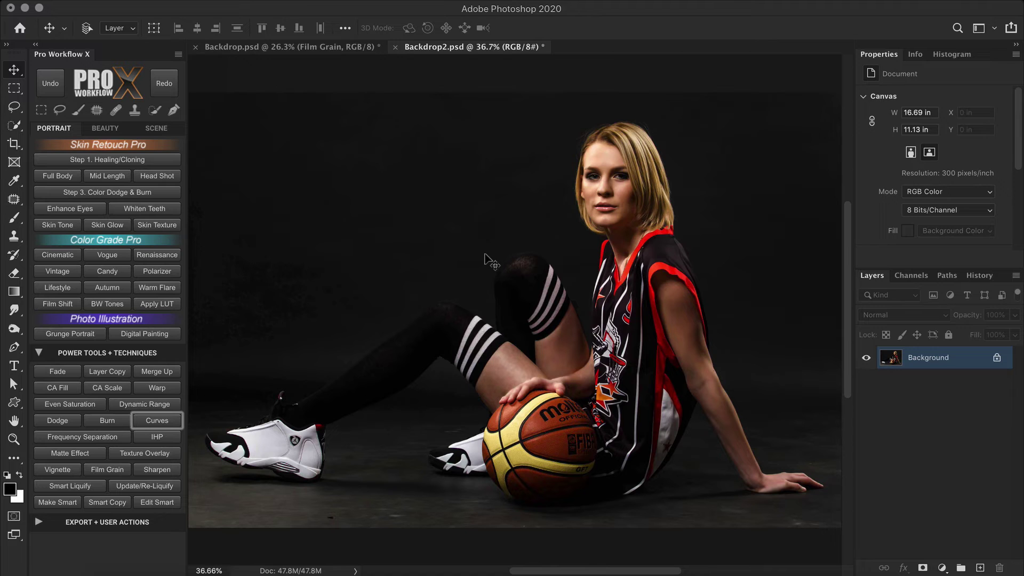
left_click(128, 438)
left_click(614, 207)
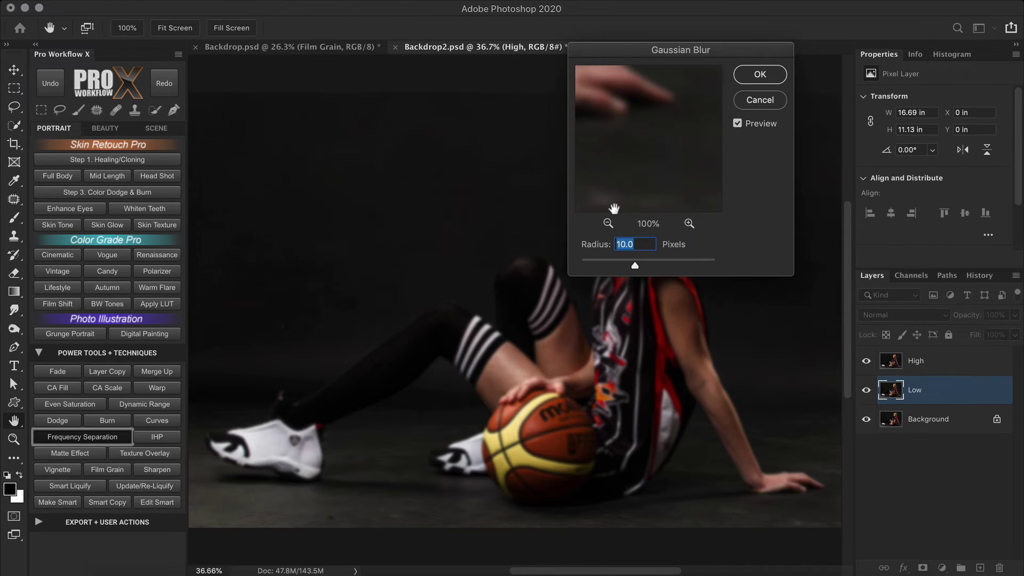
left_click(388, 511)
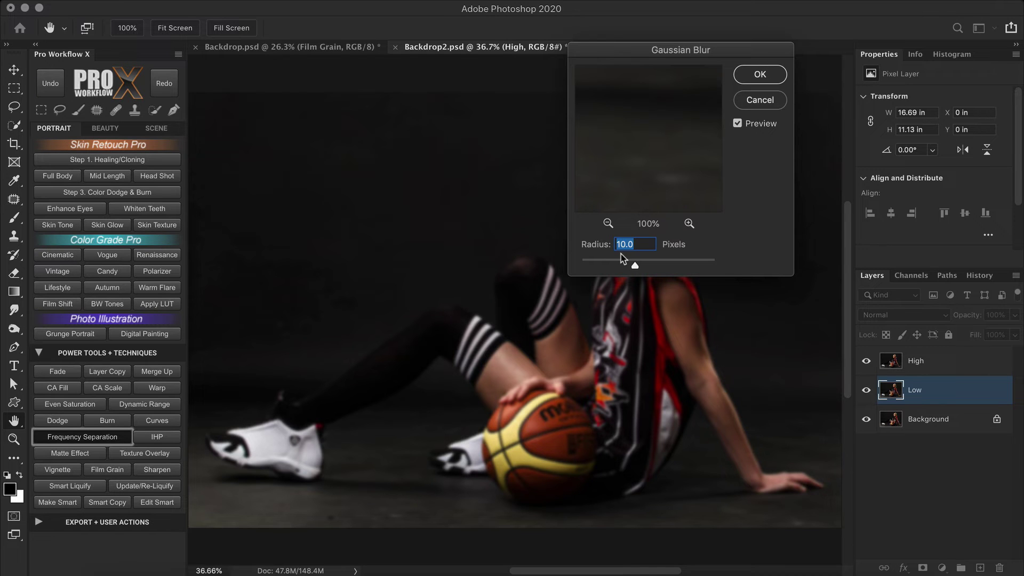
left_click(759, 75)
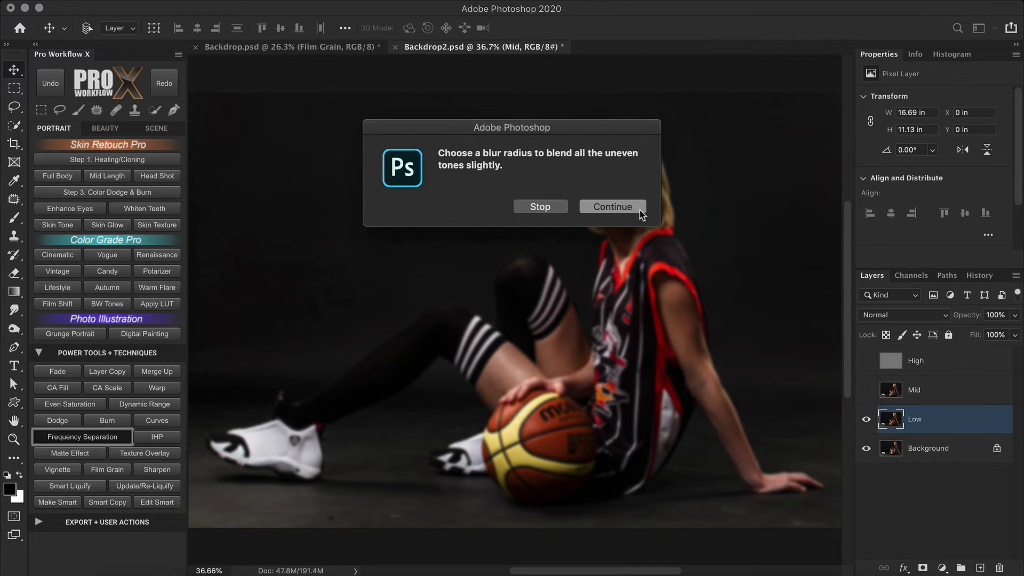
Apply the Surface Blur for the mid frequencies with a radius of 30 pixels and a threshold of 3 levels
left_click(613, 207)
left_click(312, 469)
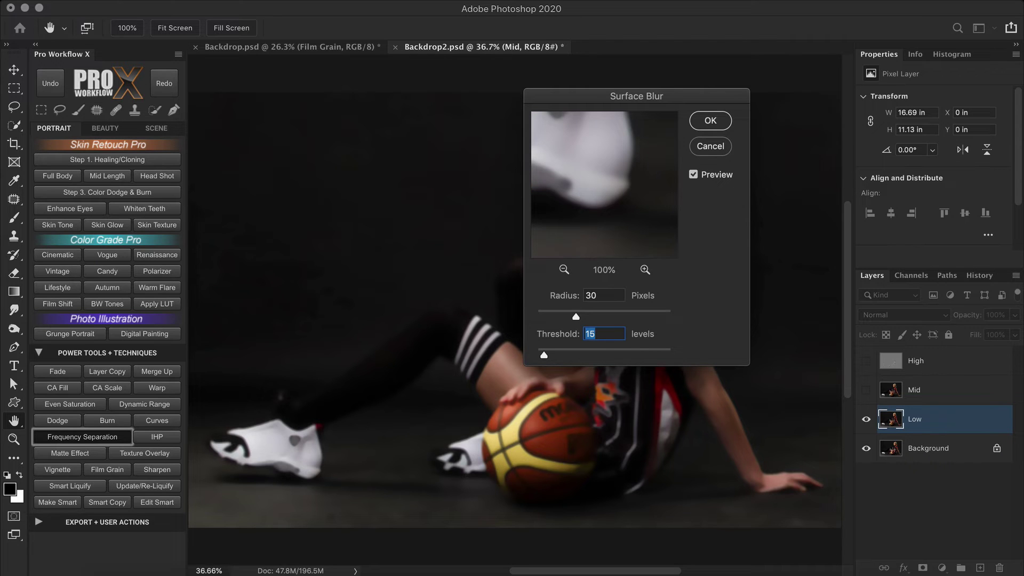
type("3")
left_click_drag(591, 221, 692, 174)
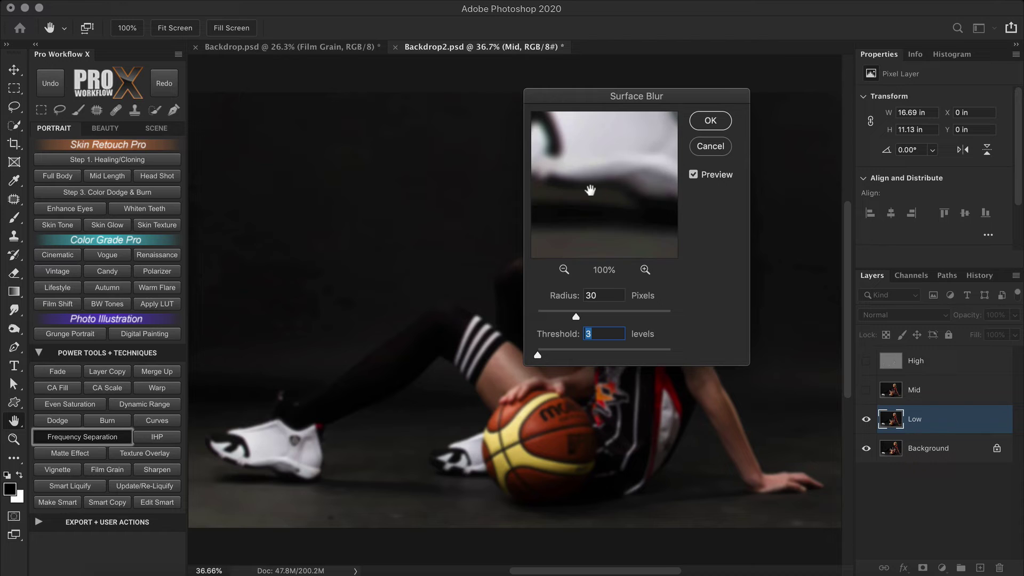
left_click_drag(590, 190, 660, 227)
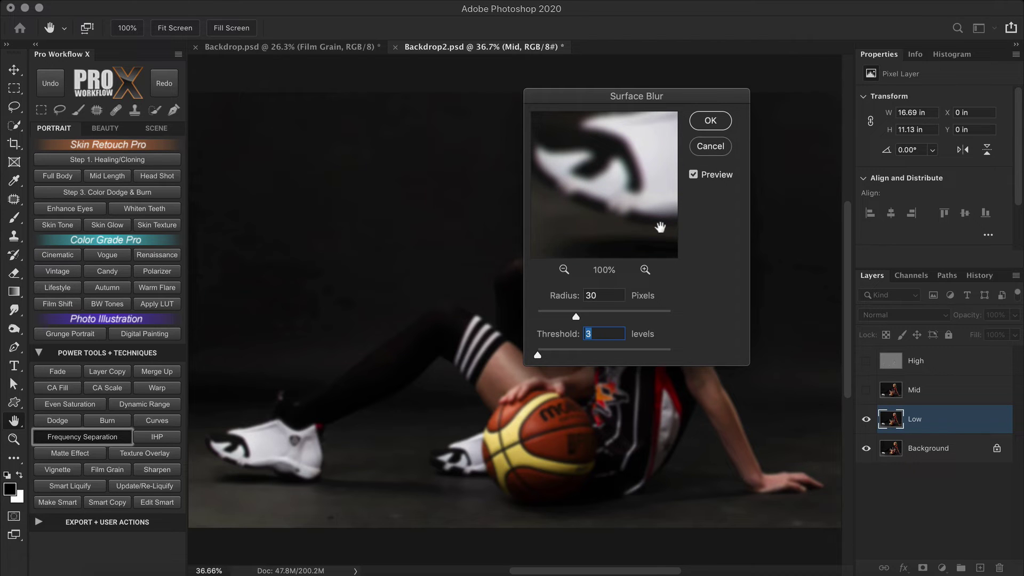
left_click(726, 119)
Apply the Surface Blur for the low frequencies with a radius of 79 pixels and a threshold of 5 levels
left_click(643, 207)
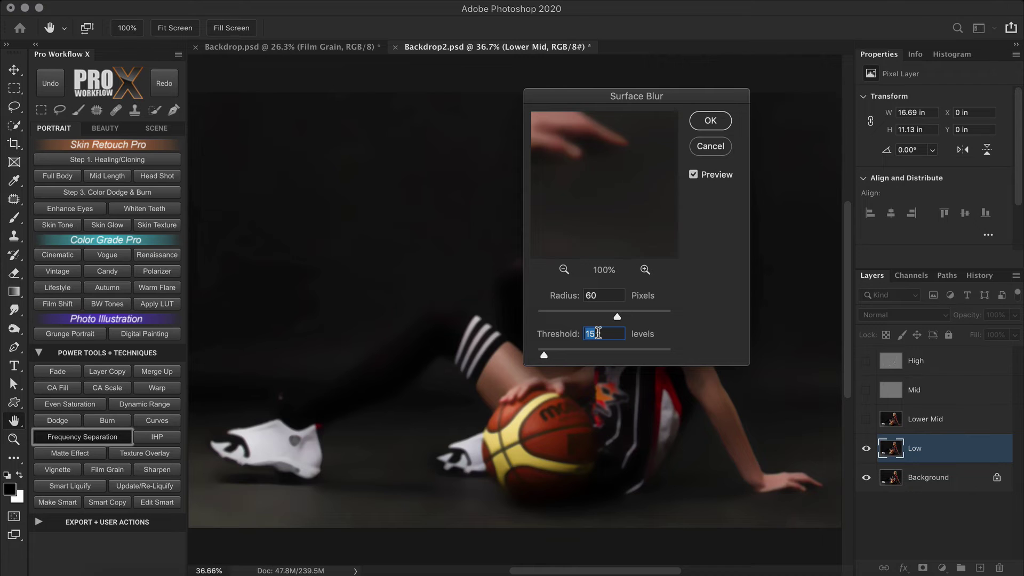
type("5")
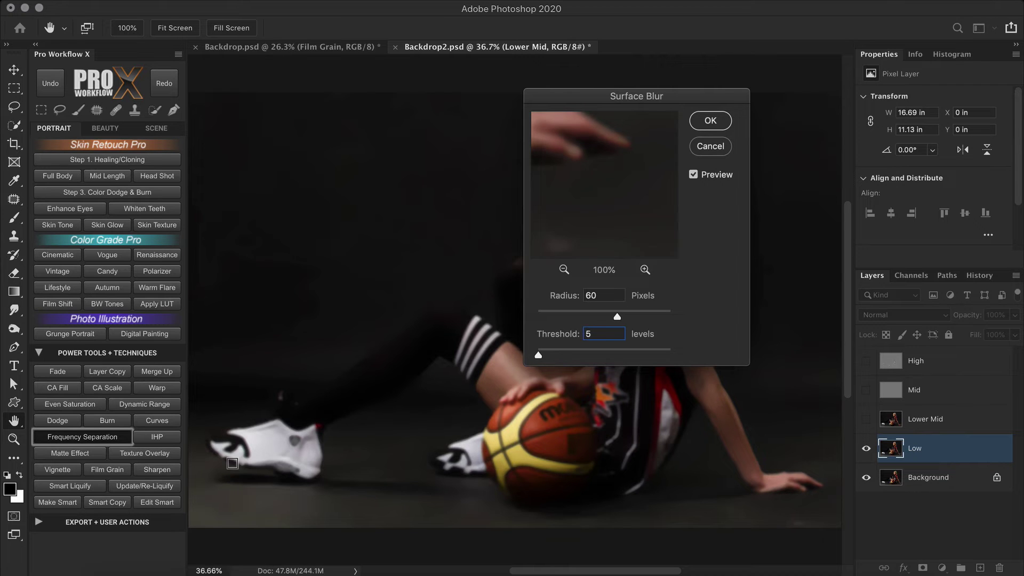
left_click(233, 462)
left_click_drag(617, 317, 644, 319)
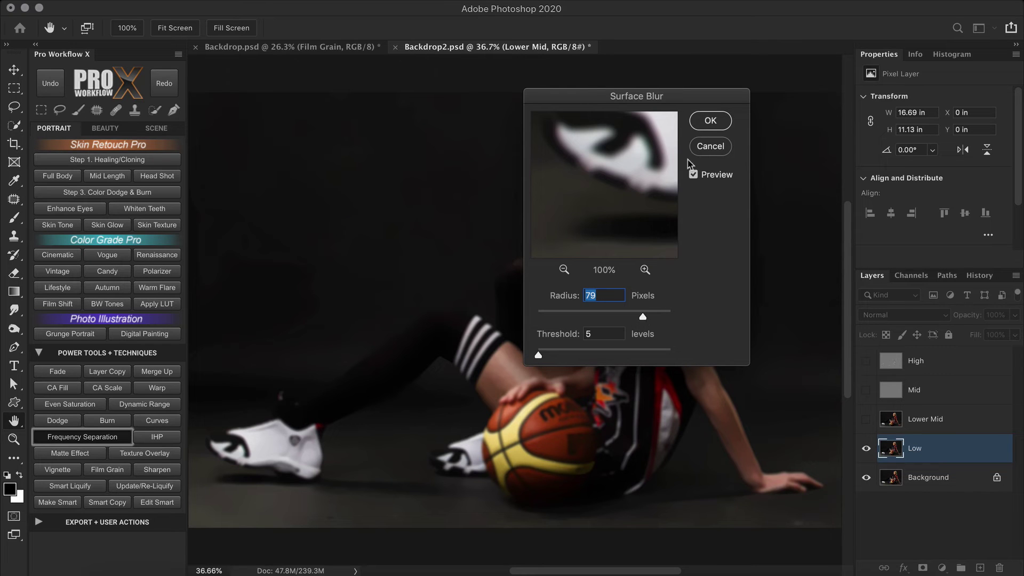
left_click(696, 123)
left_click(636, 263)
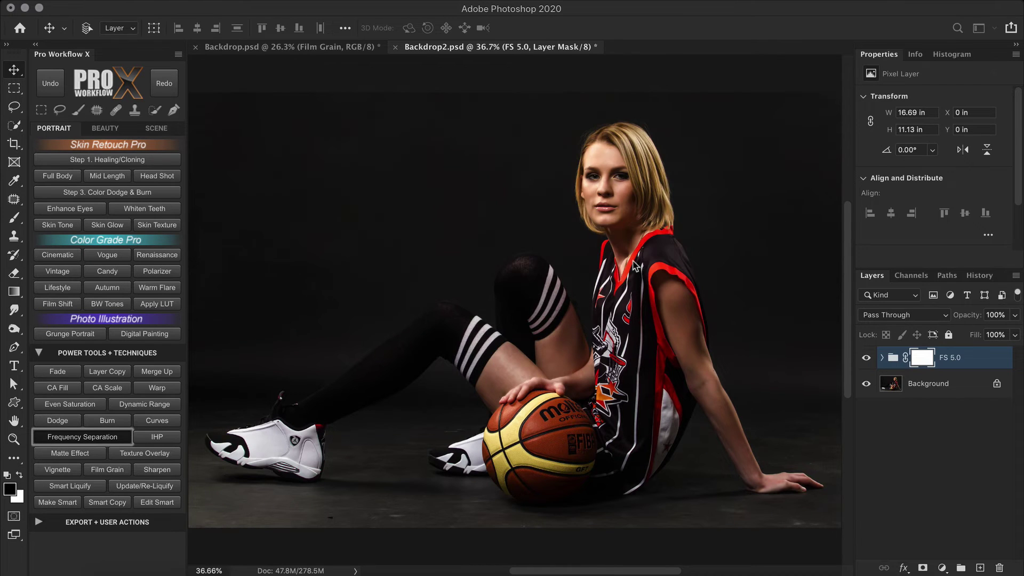
Expand the FS 5.0 group, hide its Upper High, High, Mid and Lower Mid layers, and select the Low layer
left_click(882, 358)
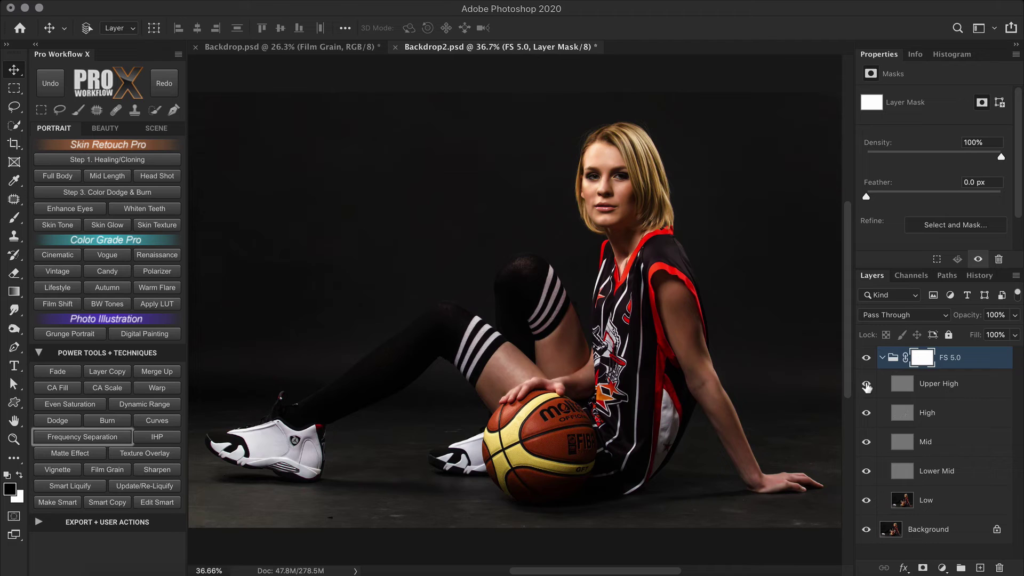
left_click_drag(866, 384, 866, 470)
left_click(944, 502)
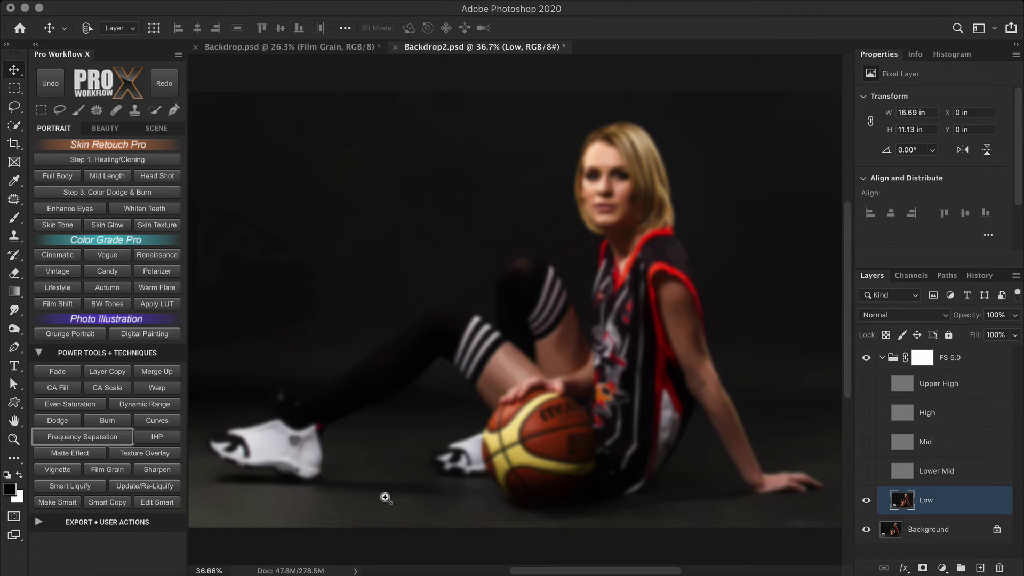
Outline the blotches along the floor's front edge on the Low layer with the Patch tool, combining the separate areas in one selection
left_click_drag(386, 498, 549, 338)
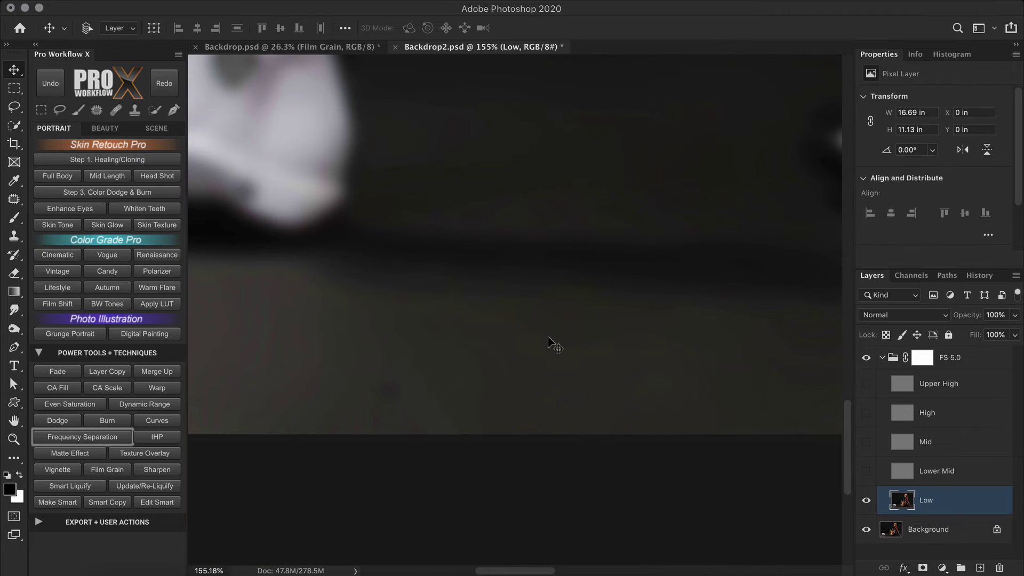
left_click(97, 110)
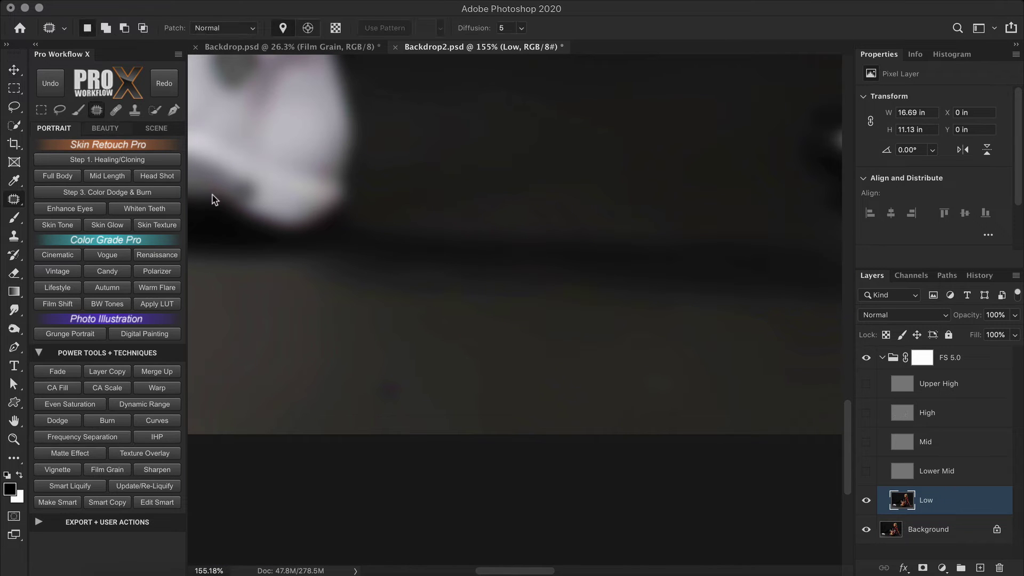
mouse_move(355, 358)
left_mouse_down()
mouse_move(377, 359)
mouse_move(348, 382)
mouse_move(355, 361)
left_mouse_up()
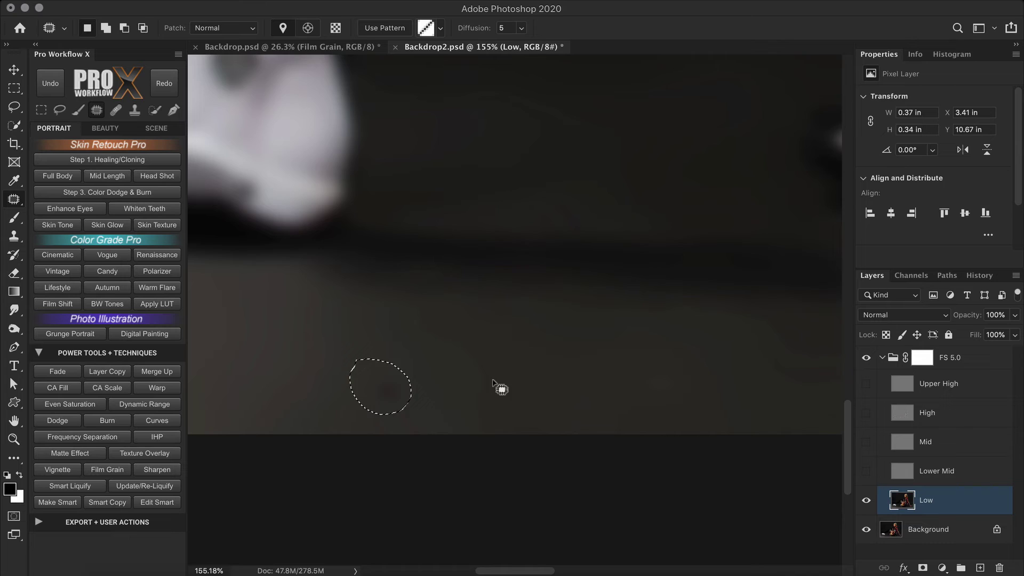
left_click_drag(491, 379, 444, 381)
mouse_move(582, 393)
left_mouse_down()
mouse_move(567, 373)
mouse_move(582, 393)
left_mouse_up()
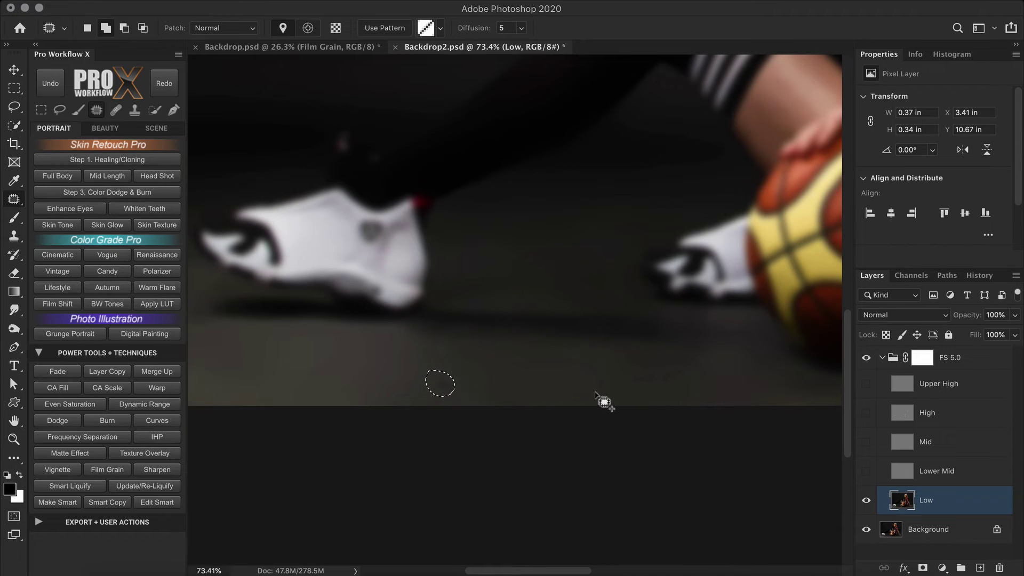
left_click_drag(687, 377, 339, 383)
left_click_drag(690, 345, 334, 341)
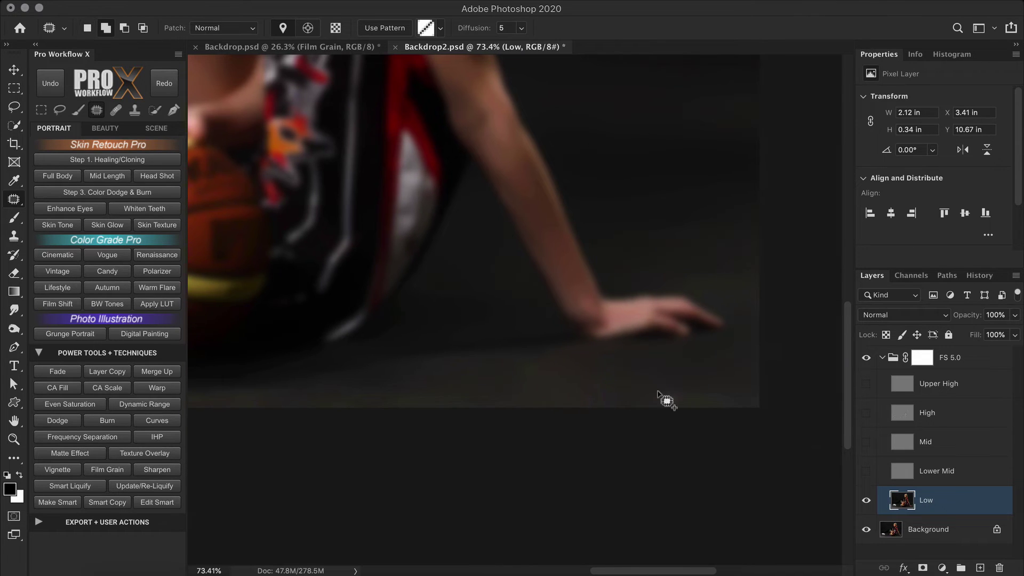
mouse_move(658, 391)
left_mouse_down()
mouse_move(694, 397)
mouse_move(674, 409)
mouse_move(657, 390)
left_mouse_up()
left_click_drag(676, 363, 599, 363)
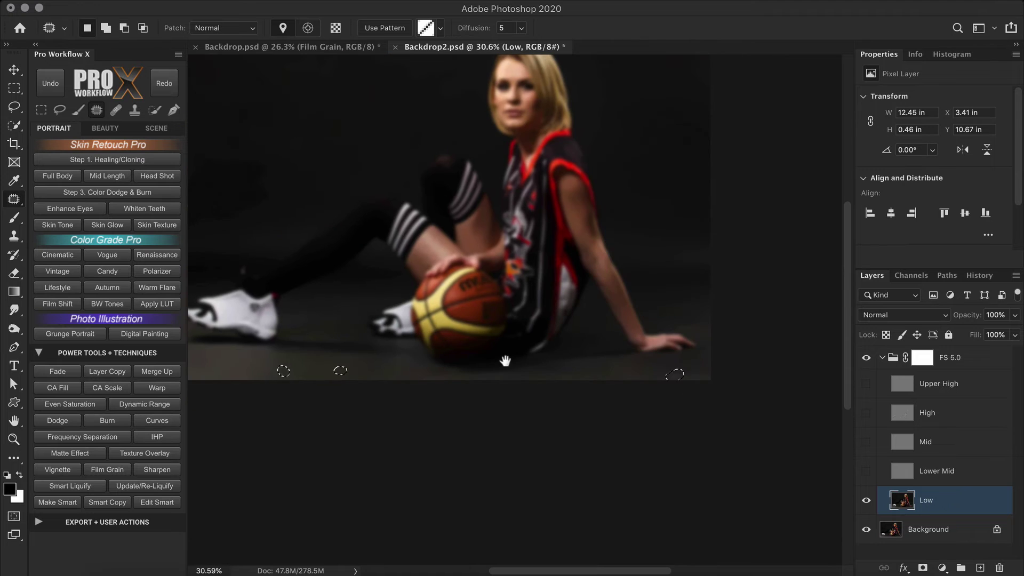
mouse_move(492, 361)
left_mouse_down()
mouse_move(578, 381)
mouse_move(569, 387)
left_mouse_up()
left_click_drag(390, 391, 459, 419)
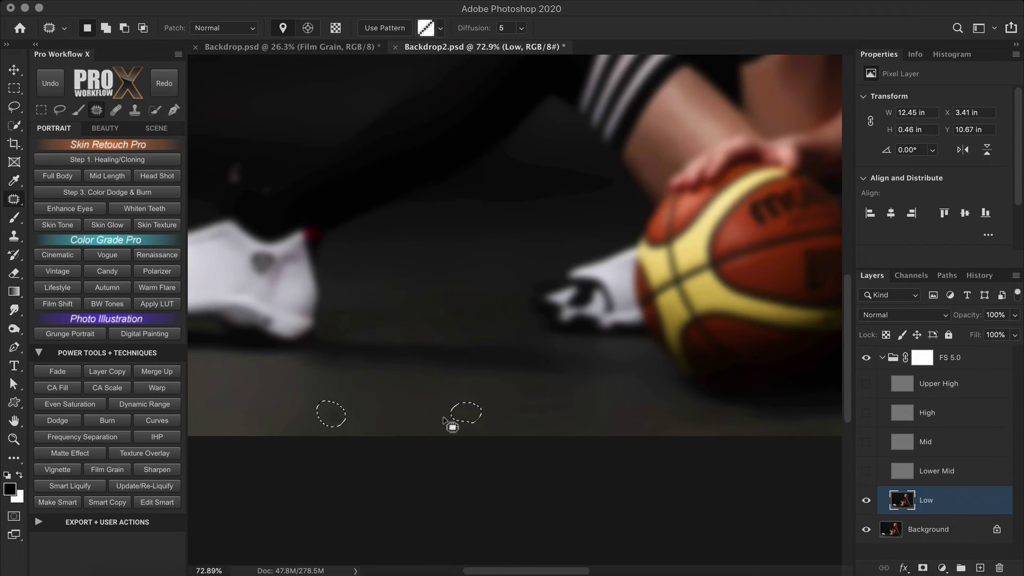
Fill the selected floor areas with Content-Aware at 100% opacity and clear the selection
key("shift+BackSpace")
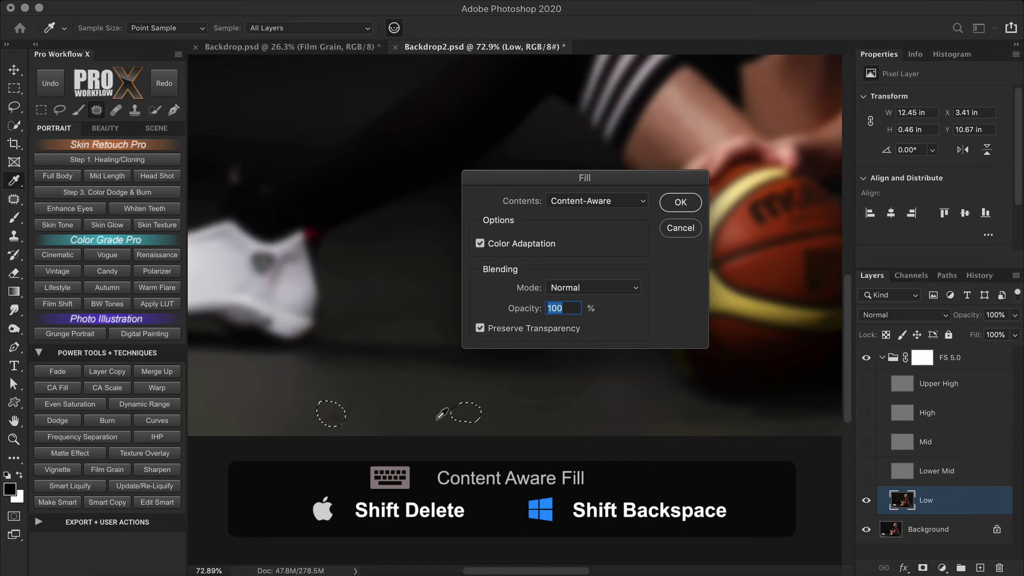
key("Return")
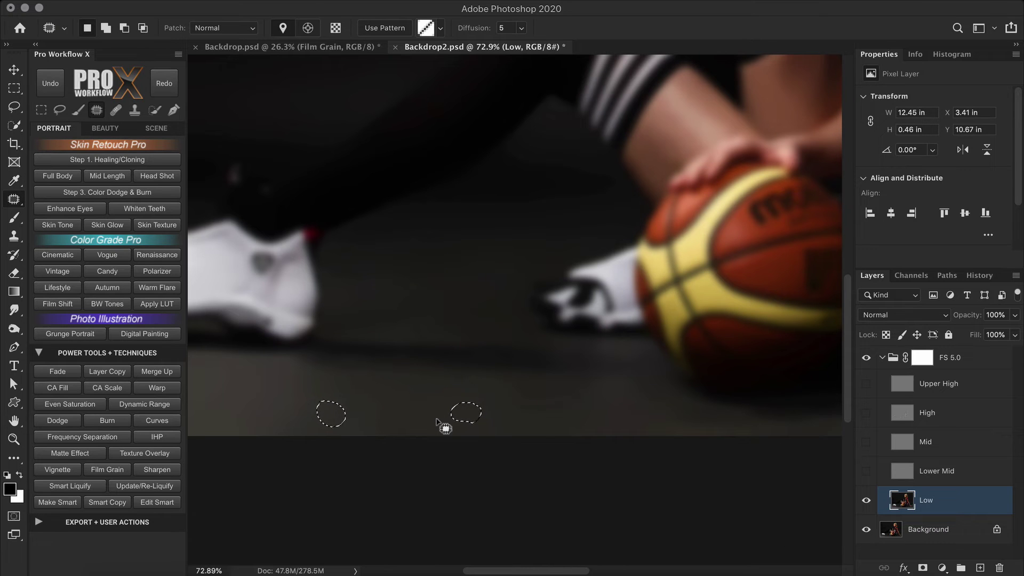
key("ctrl+d")
scroll(451, 443, "up", 3)
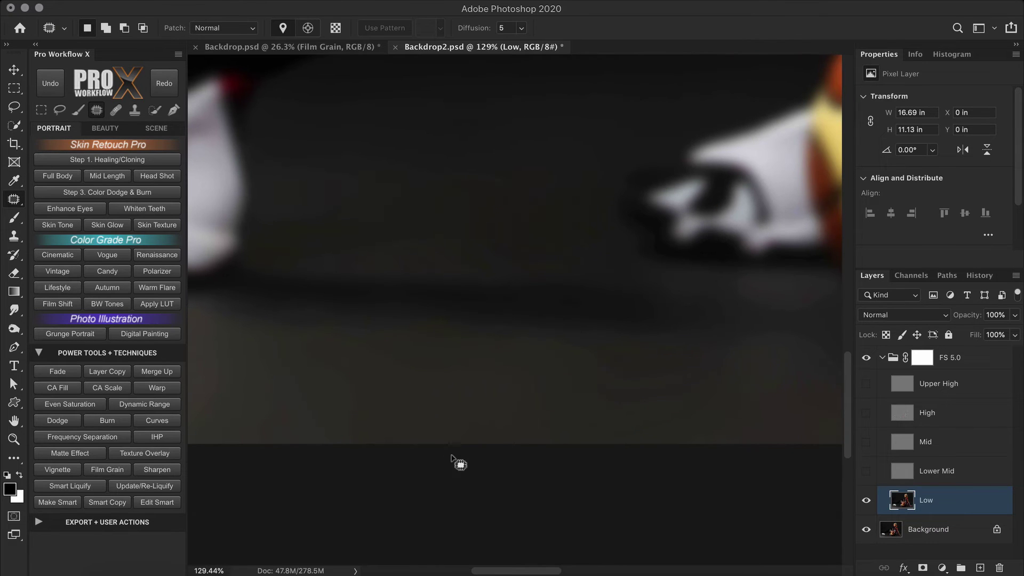
scroll(560, 442, "down", 5)
left_click_drag(441, 384, 553, 418)
scroll(553, 418, "down", 1)
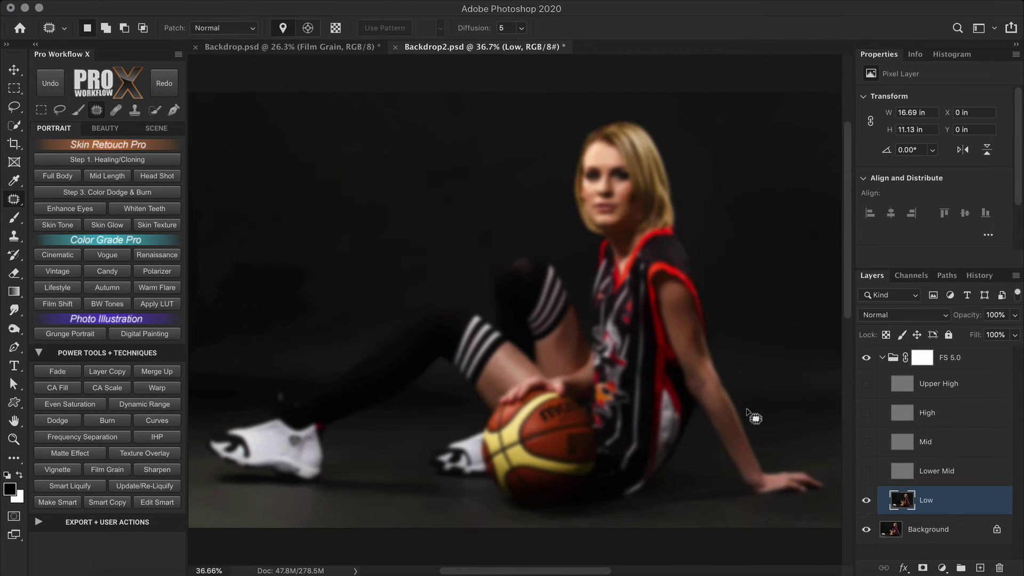
Select the High layer and make it visible to work on the scratches on the floor around the shoes
left_click(941, 415)
left_click(867, 413)
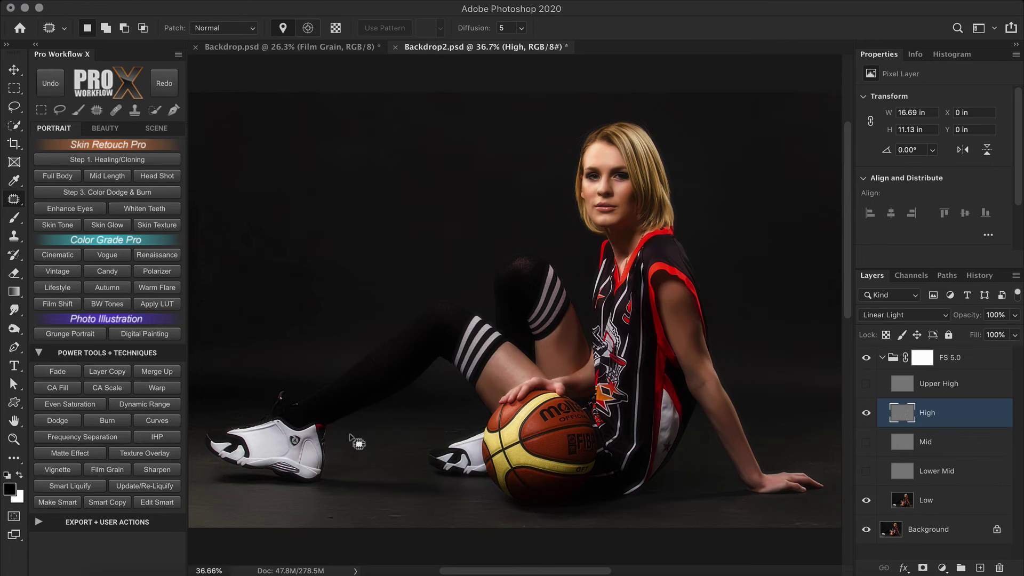
scroll(354, 440, "up", 7)
left_click_drag(648, 330, 569, 311)
left_click_drag(629, 280, 602, 383)
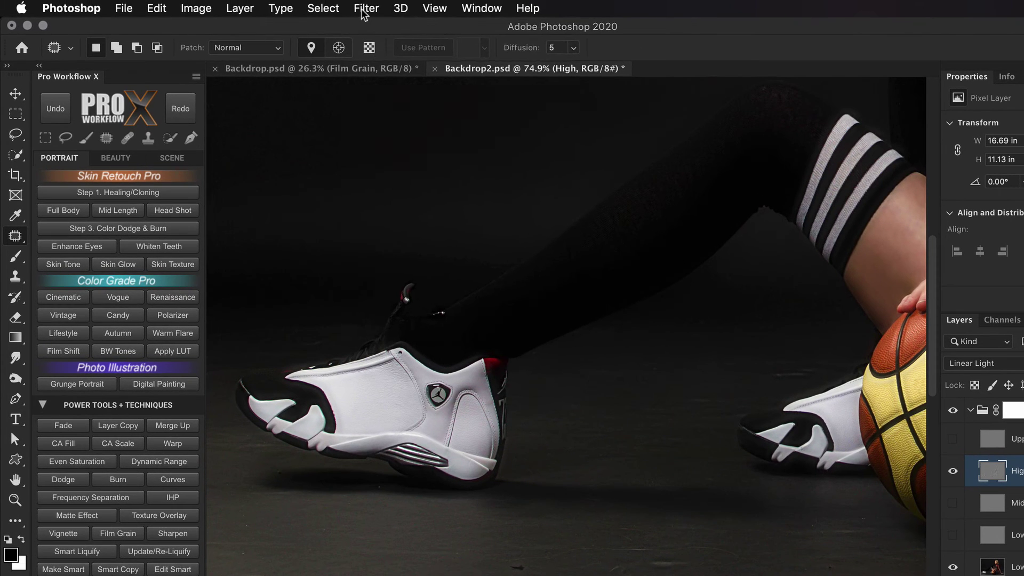
Apply the Dust & Scratches filter to the High layer, adjusting the radius until the floor's scratches are smoothed away
left_click(363, 7)
mouse_move(410, 239)
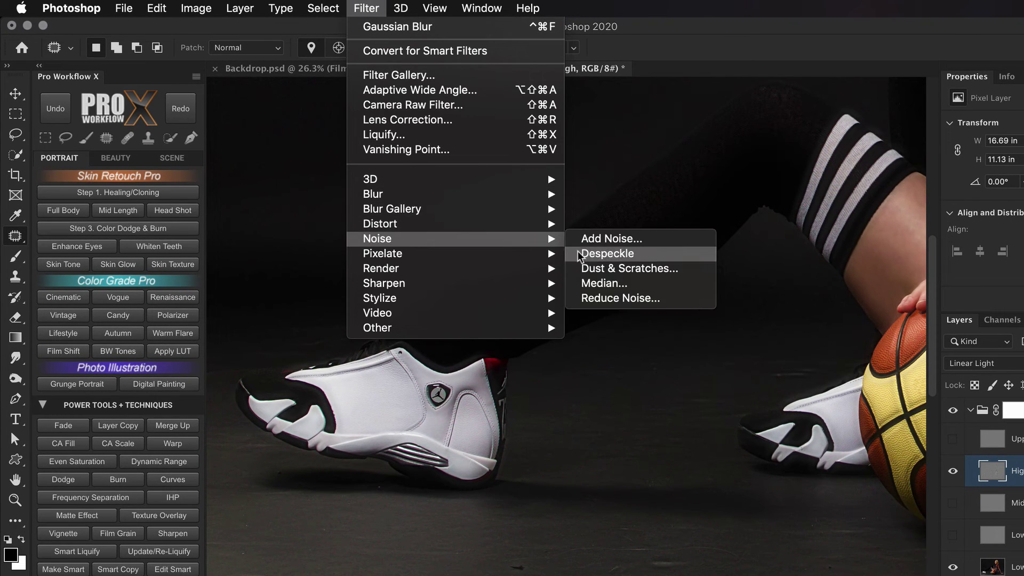
left_click(687, 275)
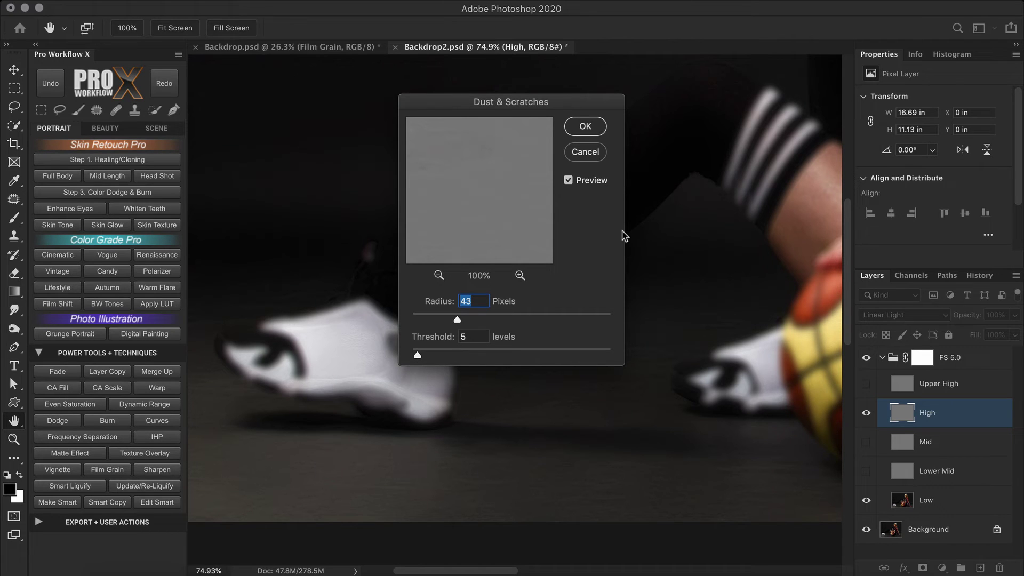
left_click_drag(533, 104, 716, 88)
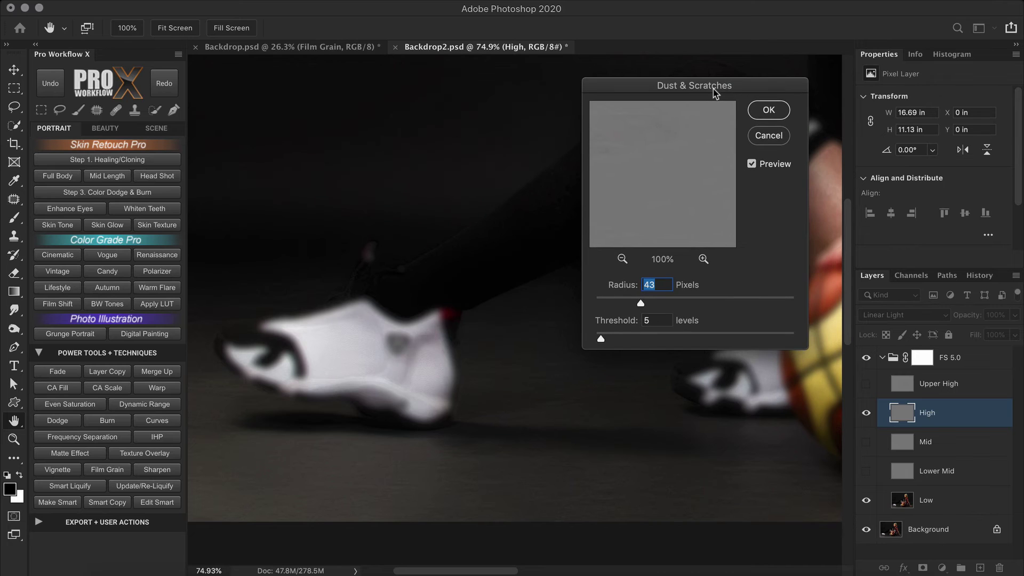
left_click_drag(600, 339, 601, 344)
mouse_move(641, 304)
left_mouse_down()
mouse_move(657, 307)
mouse_move(649, 308)
left_mouse_up()
left_click(648, 306)
left_click(767, 111)
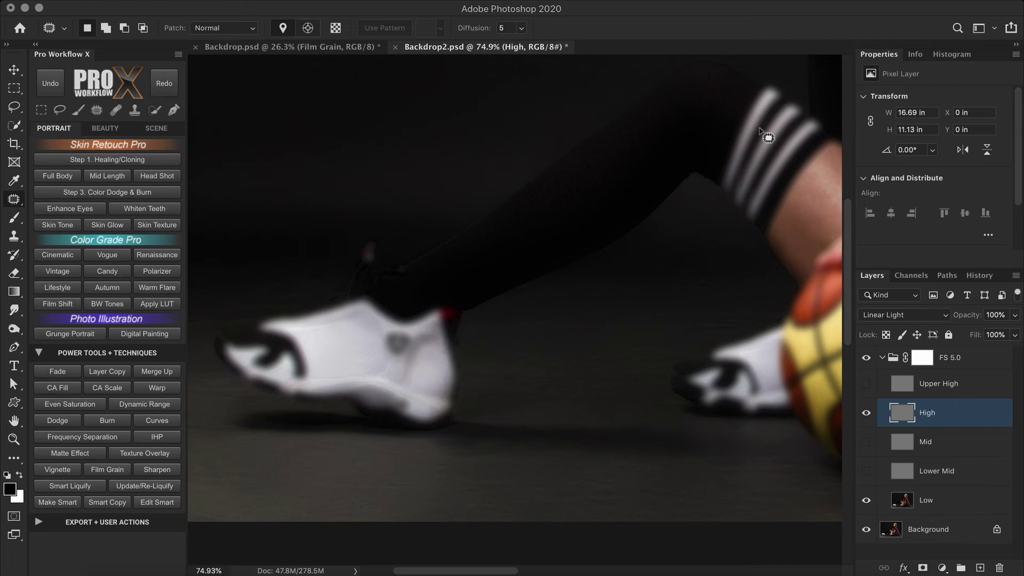
Compare the floor beside the shoe before and after the cleanup by toggling the FS 5.0 group's visibility
left_click_drag(581, 472, 600, 419)
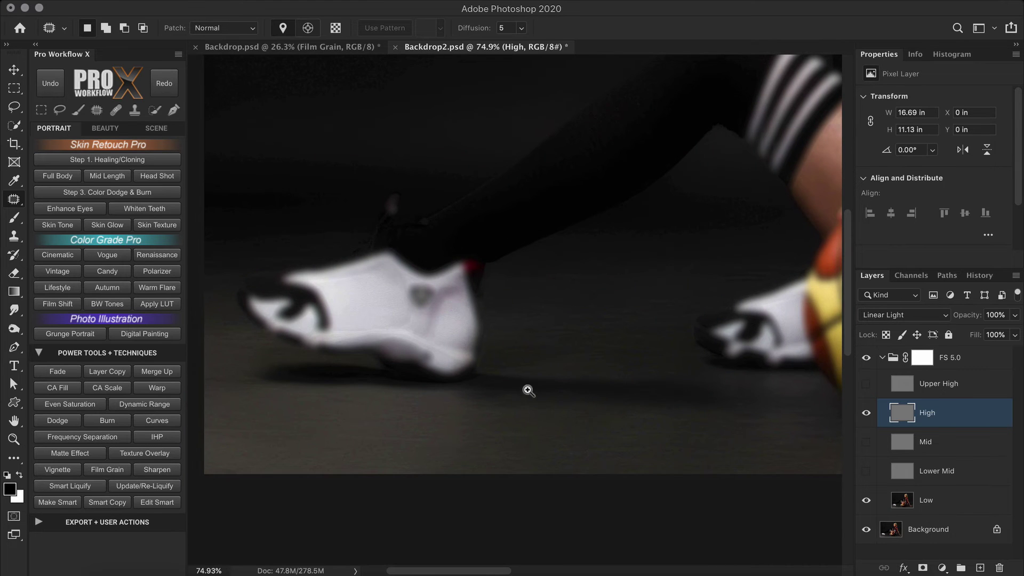
left_click_drag(528, 391, 603, 426)
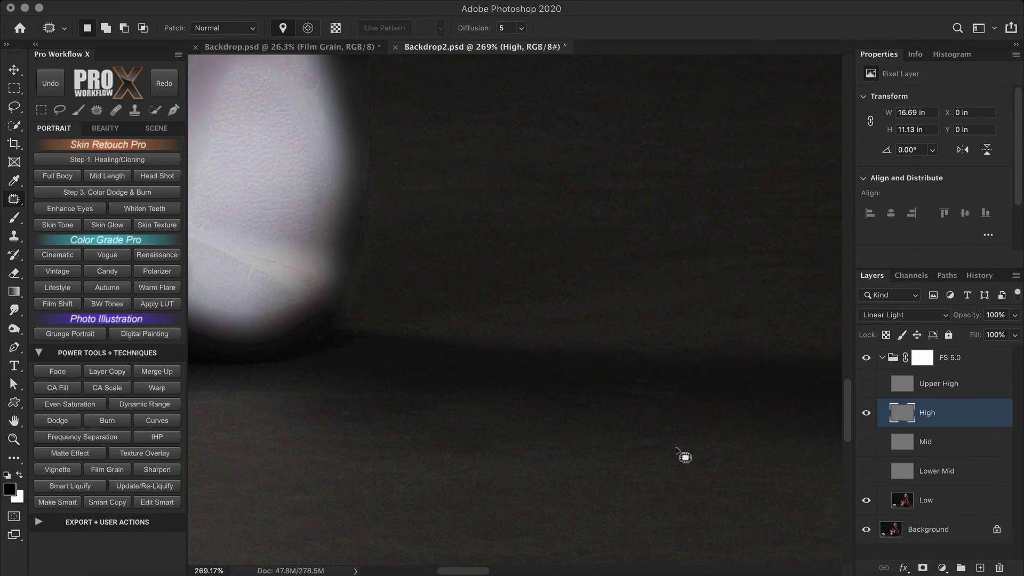
left_click(867, 359)
left_click(867, 358)
scroll(713, 478, "down", 5)
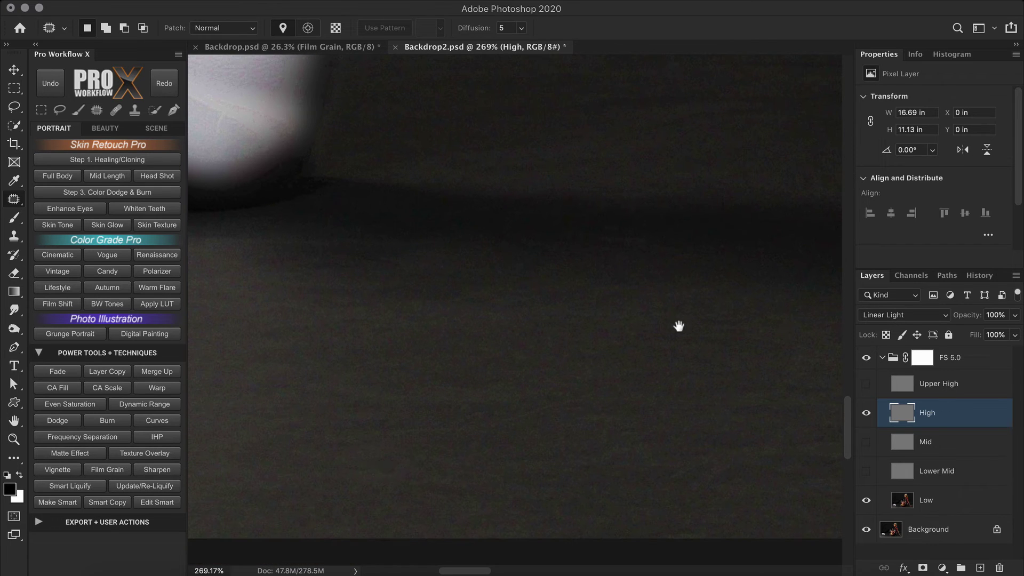
left_click(865, 359)
left_click(866, 359)
left_click(866, 359)
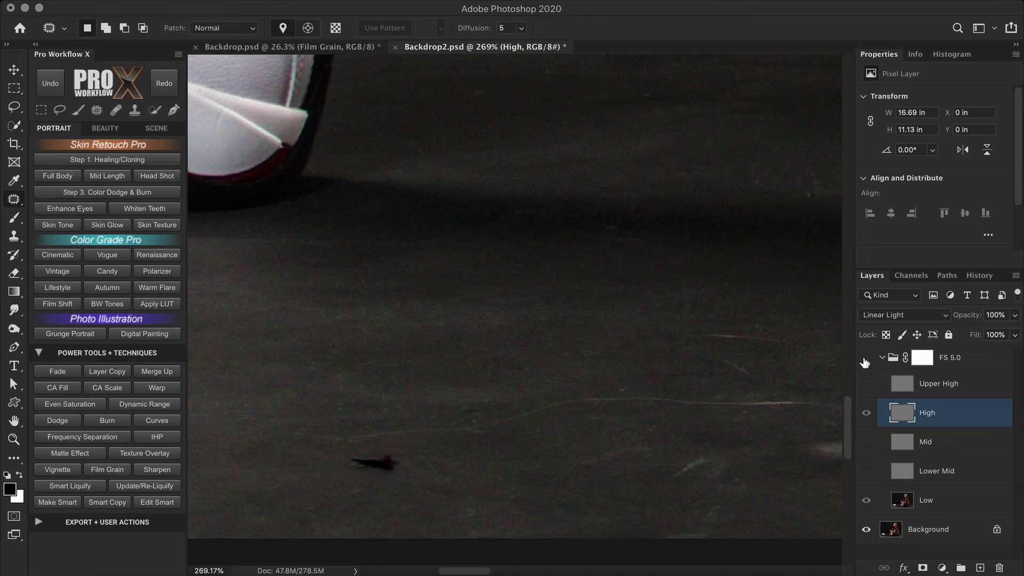
left_click(866, 359)
left_click_drag(674, 380, 576, 450)
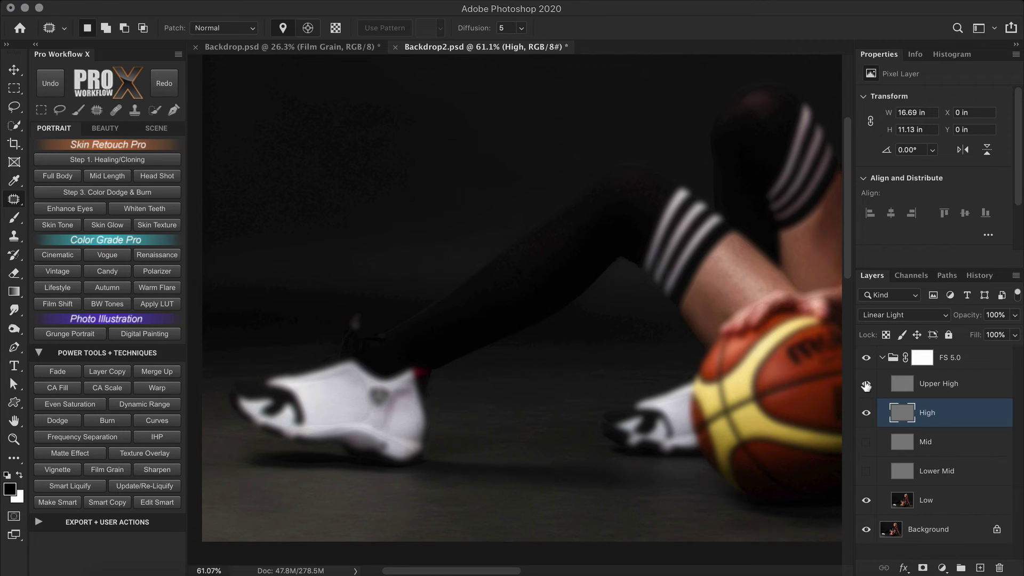
Check the Upper High layer's effect by showing it and hiding it again, and reselect the High layer
left_click(975, 385)
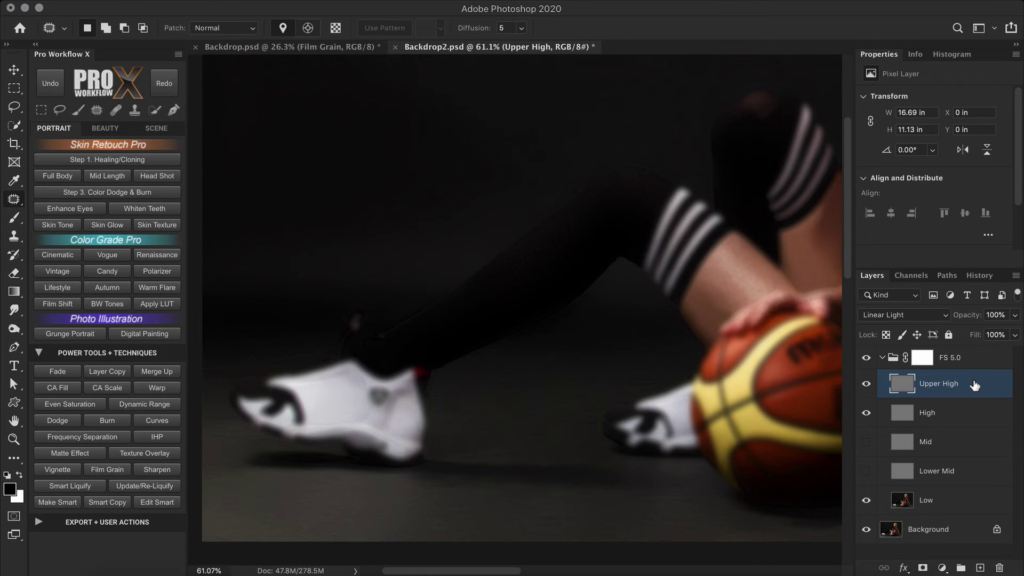
left_click(866, 384)
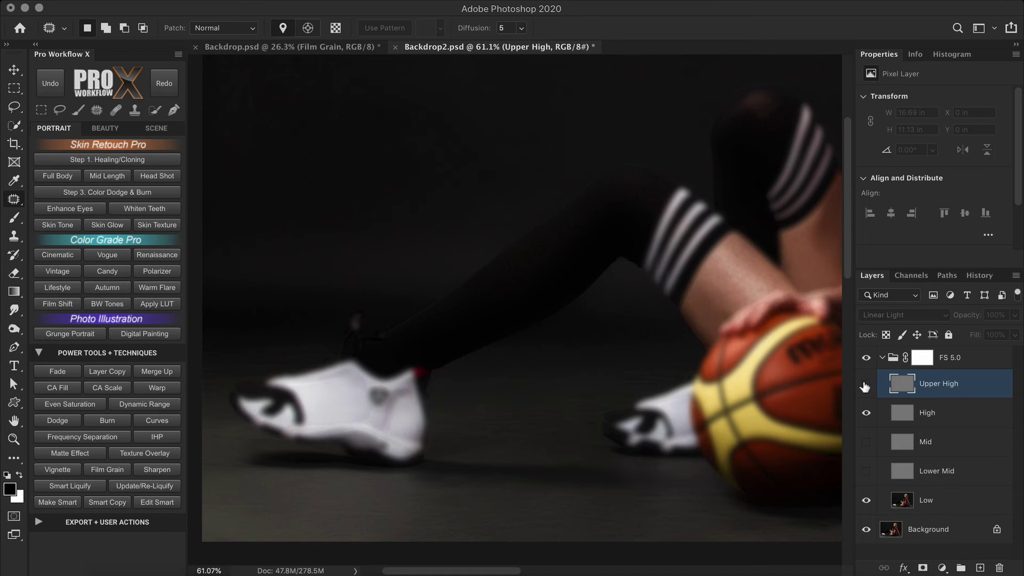
left_click(948, 414)
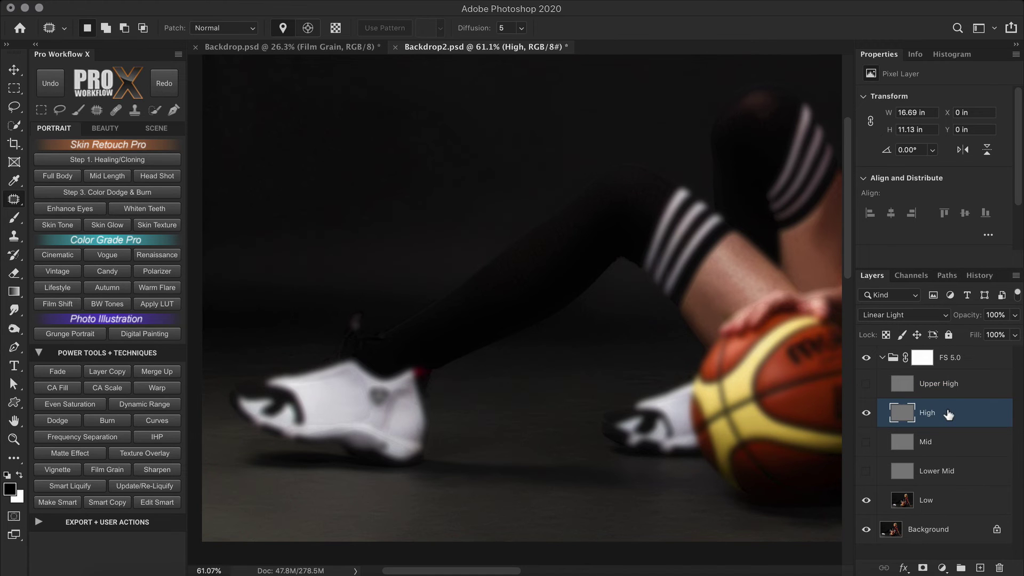
Patch the leftover marks on the floor below the ball and hand on the High layer and clear the selection
left_click_drag(585, 445, 546, 448)
left_click_drag(722, 448, 472, 452)
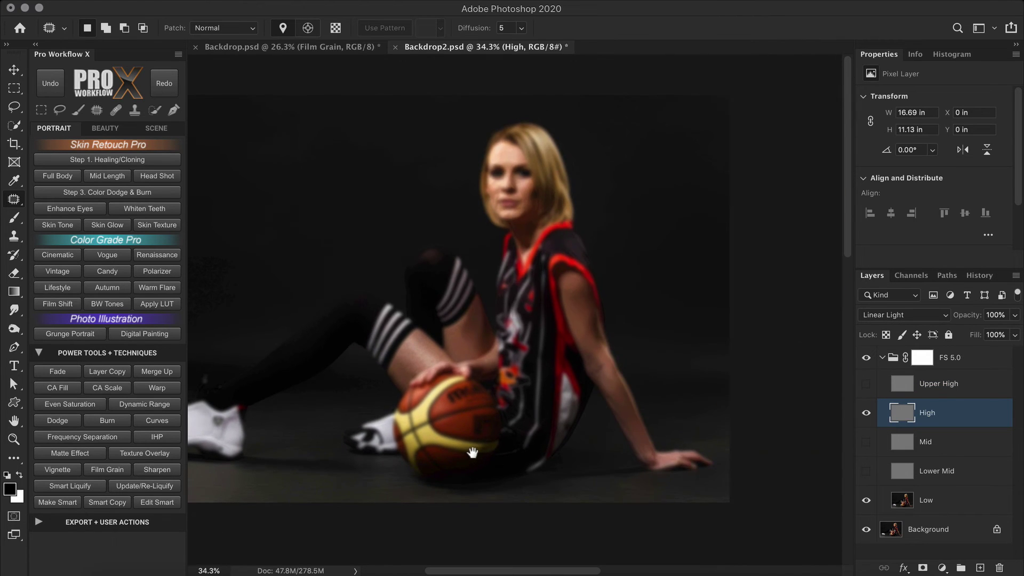
left_click(672, 487, "super")
mouse_move(608, 497)
left_mouse_down()
mouse_move(588, 480)
mouse_move(605, 495)
mouse_move(688, 501)
left_mouse_up()
mouse_move(495, 501)
left_mouse_down()
mouse_move(448, 497)
mouse_move(567, 495)
mouse_move(506, 500)
left_mouse_up()
key("super+d")
left_click_drag(469, 467, 637, 475)
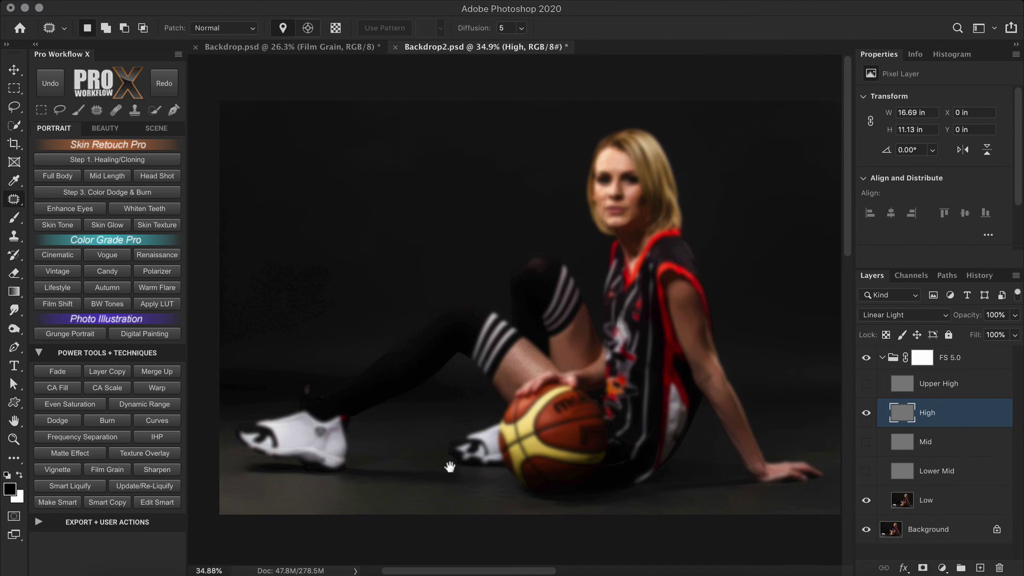
left_click_drag(450, 467, 502, 463)
Collapse the FS 5.0 group and paint black on its mask with the Brush to restore the front shoe's detail
left_click(882, 358)
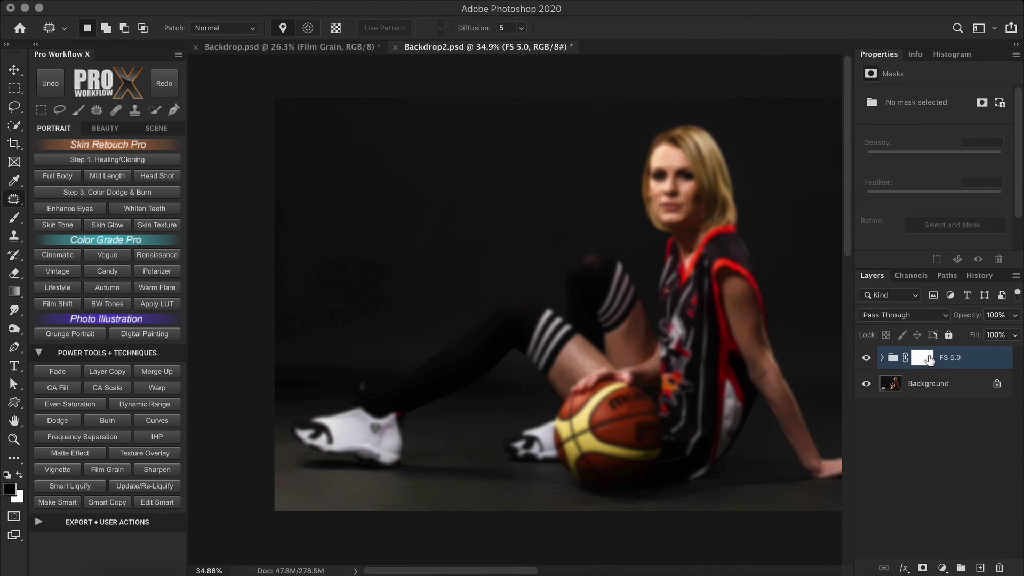
left_click(927, 359)
left_click(78, 110)
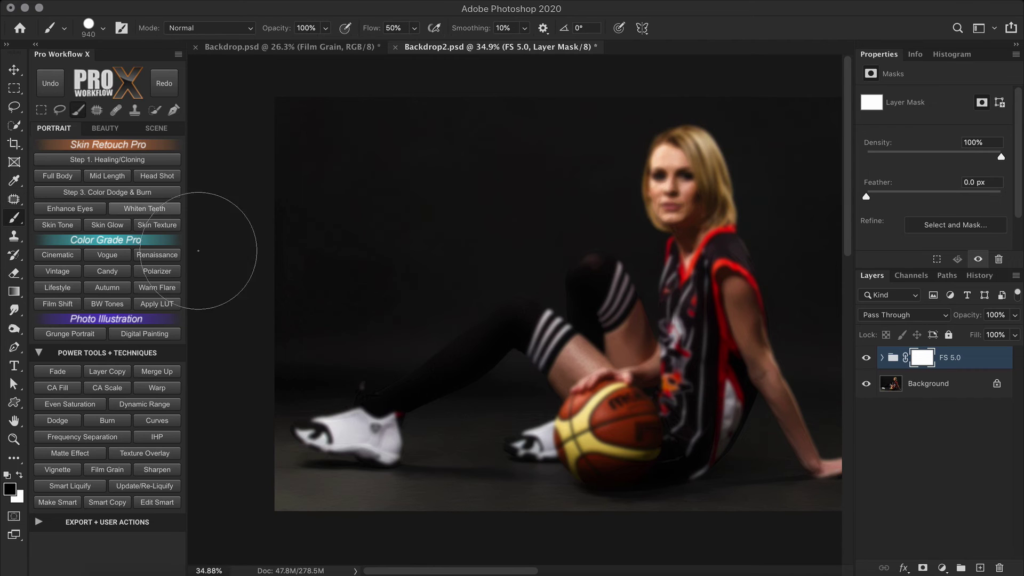
mouse_move(372, 406)
left_mouse_down()
mouse_move(289, 413)
mouse_move(411, 418)
mouse_move(327, 424)
left_mouse_up()
left_click_drag(301, 401, 525, 348)
mouse_move(322, 398)
left_mouse_down()
mouse_move(315, 434)
mouse_move(497, 480)
mouse_move(616, 492)
mouse_move(585, 410)
left_mouse_up()
mouse_move(576, 430)
left_mouse_down()
mouse_move(623, 441)
mouse_move(635, 385)
mouse_move(623, 301)
mouse_move(551, 282)
mouse_move(505, 237)
mouse_move(599, 208)
left_mouse_up()
left_click_drag(614, 315, 549, 275)
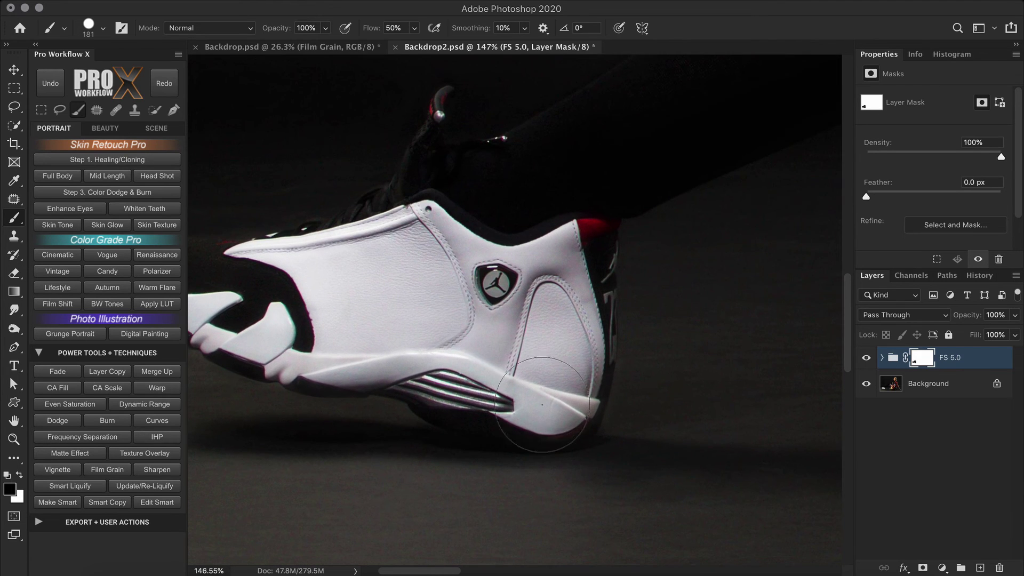
left_click_drag(542, 404, 412, 494)
left_click_drag(646, 158, 316, 164)
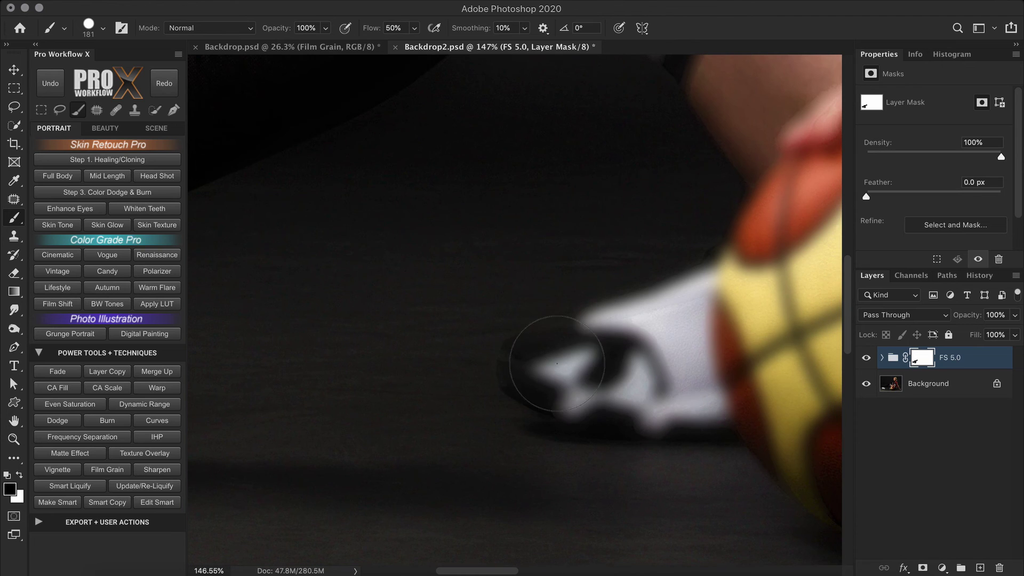
Paint black on the FS 5.0 mask over the rear shoe and the basketball to restore their sharp detail
mouse_move(557, 363)
left_mouse_down()
mouse_move(611, 382)
mouse_move(731, 392)
mouse_move(697, 307)
mouse_move(580, 357)
mouse_move(664, 314)
mouse_move(742, 294)
left_mouse_up()
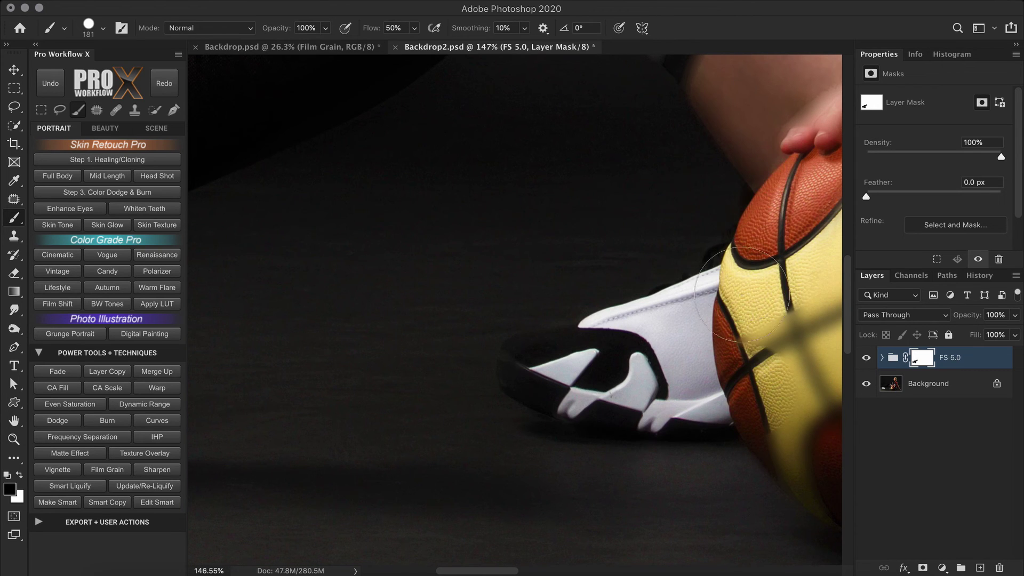
scroll(742, 294, "right", 4)
scroll(742, 294, "up", 2)
scroll(626, 350, "down", 4)
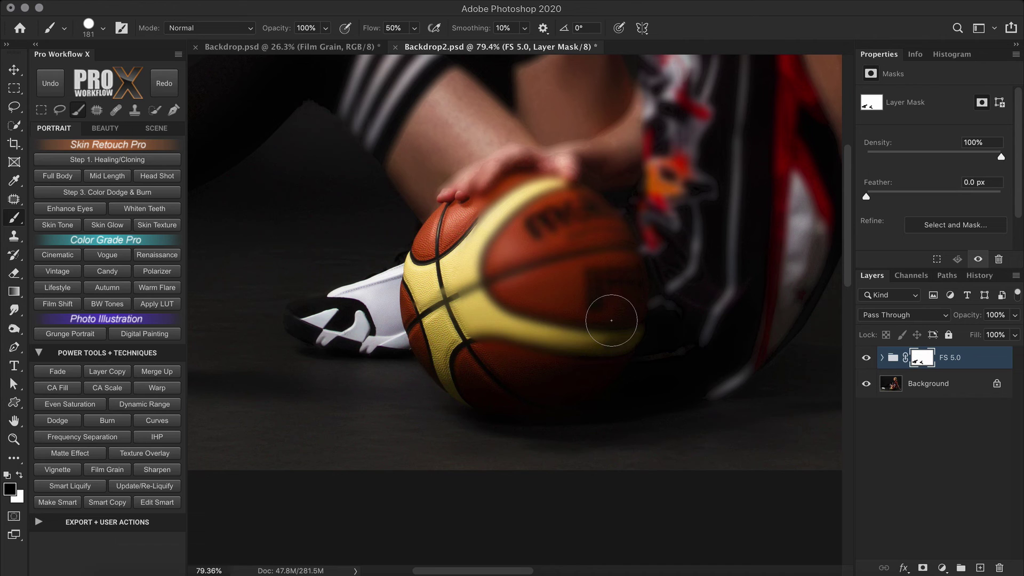
left_click_drag(611, 320, 624, 320)
mouse_move(469, 362)
left_mouse_down()
mouse_move(675, 372)
mouse_move(510, 347)
mouse_move(736, 332)
mouse_move(779, 272)
mouse_move(585, 259)
mouse_move(521, 320)
left_mouse_up()
left_click_drag(659, 285, 377, 300)
left_click_drag(576, 171, 546, 170)
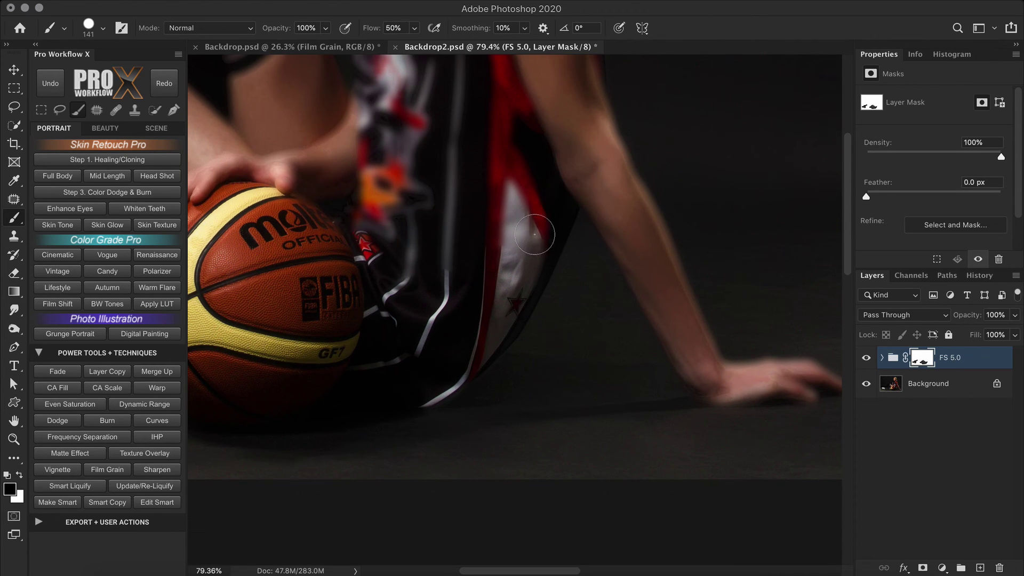
Mask the cleanup off the athlete's arm, hand, jersey, legs and head by painting black on the FS 5.0 mask
mouse_move(535, 234)
left_mouse_down()
mouse_move(601, 200)
mouse_move(695, 358)
mouse_move(729, 386)
mouse_move(765, 382)
mouse_move(719, 367)
mouse_move(685, 318)
mouse_move(617, 163)
mouse_move(677, 331)
left_mouse_up()
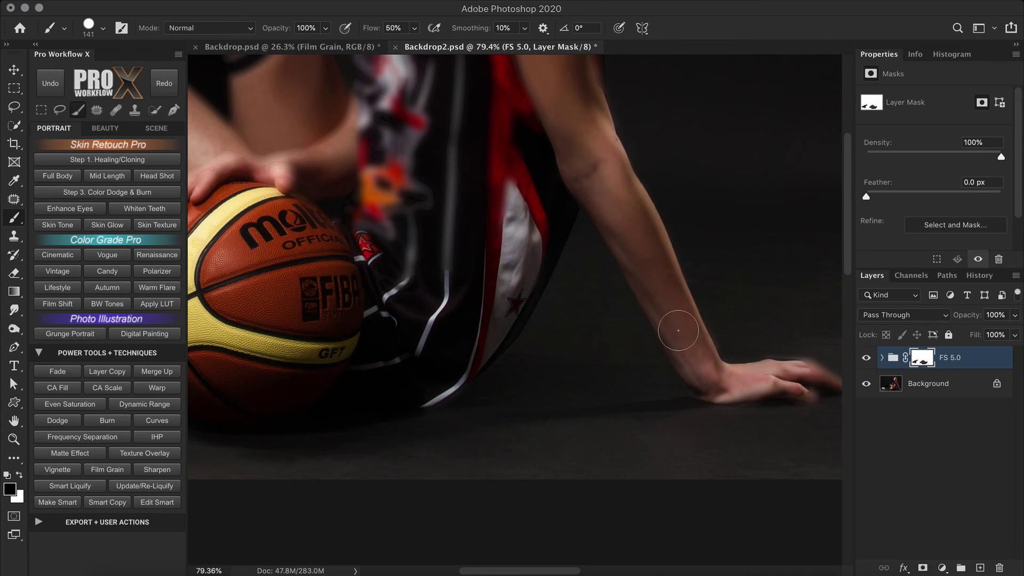
left_click_drag(751, 382, 518, 315)
mouse_move(568, 310)
left_mouse_down()
mouse_move(514, 335)
mouse_move(480, 312)
mouse_move(443, 313)
left_mouse_up()
left_click_drag(405, 208, 563, 299)
left_click_drag(503, 250, 571, 245)
mouse_move(507, 140)
left_mouse_down()
mouse_move(475, 96)
mouse_move(532, 184)
mouse_move(555, 259)
mouse_move(532, 315)
mouse_move(486, 349)
mouse_move(461, 340)
mouse_move(405, 254)
mouse_move(277, 298)
mouse_move(374, 230)
mouse_move(501, 345)
mouse_move(485, 178)
mouse_move(505, 101)
mouse_move(526, 204)
mouse_move(510, 291)
mouse_move(493, 307)
left_mouse_up()
scroll(493, 307, "down", 3)
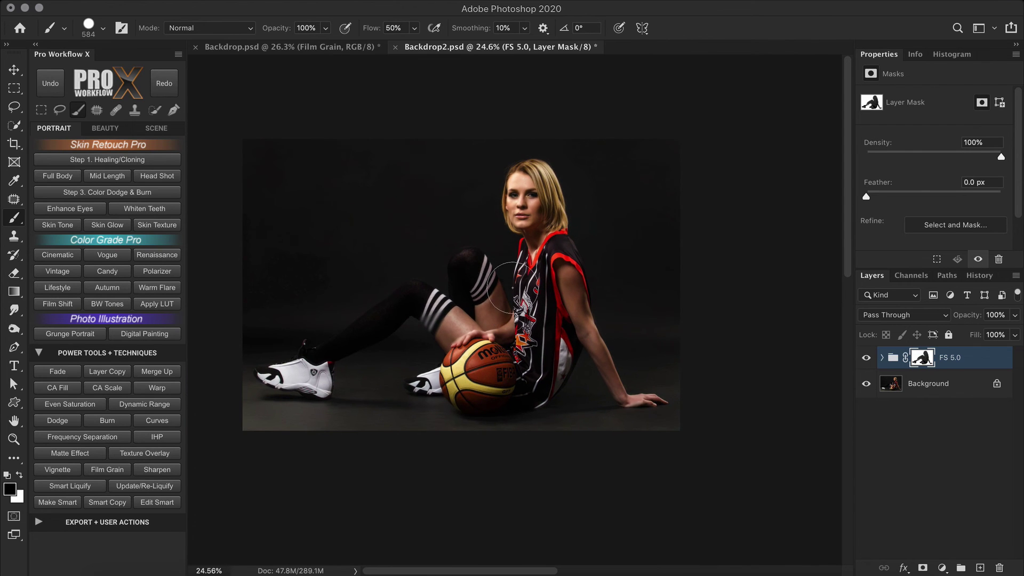
View the FS 5.0 mask on its own and paint the remaining gaps inside the athlete's silhouette black
left_click(922, 357, "alt")
left_click(922, 358, "alt")
left_click_drag(399, 402, 635, 439)
key("]")
key("]")
key("]")
mouse_move(636, 183)
left_mouse_down()
mouse_move(724, 252)
mouse_move(714, 254)
mouse_move(768, 269)
mouse_move(632, 163)
mouse_move(464, 237)
mouse_move(625, 179)
mouse_move(689, 233)
mouse_move(570, 313)
left_mouse_up()
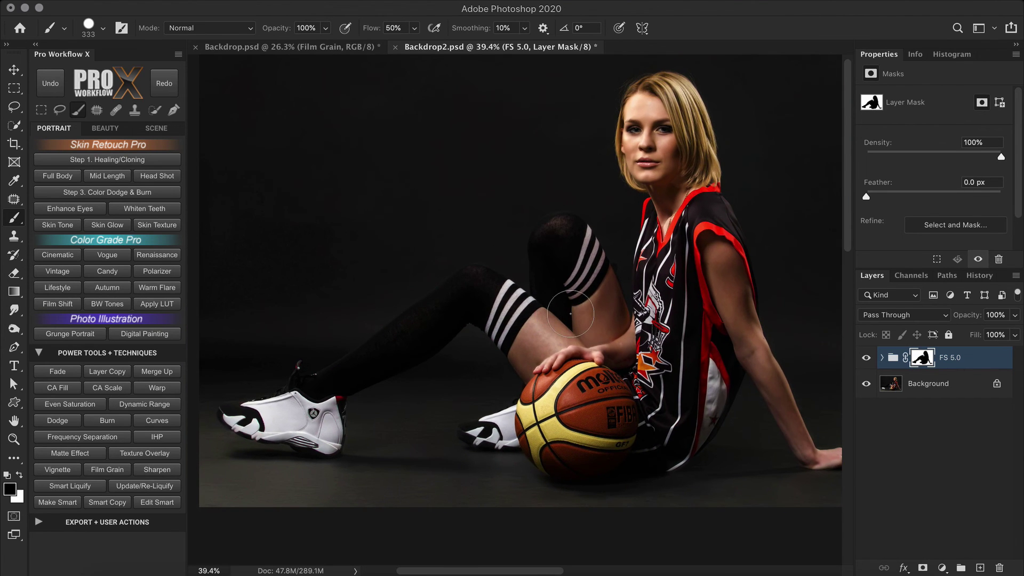
Compare the whole photo before and after the cleanup by toggling the FS 5.0 group's visibility
left_click(867, 358)
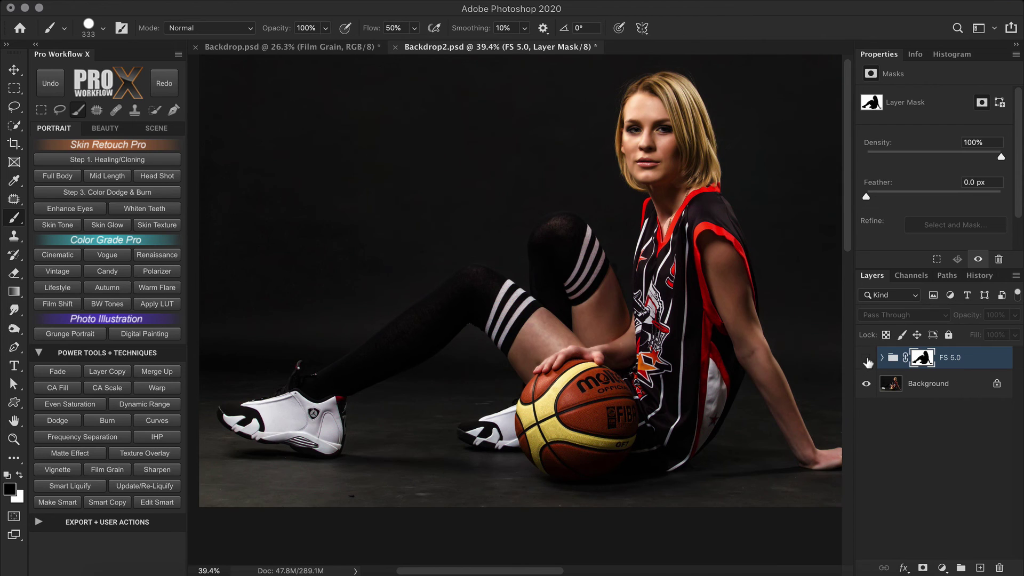
left_click(867, 362)
left_click(867, 361)
left_click(868, 361)
Expand the FS 5.0 group, add a Film Grain layer and place it inside the group above Upper High
left_click(882, 358)
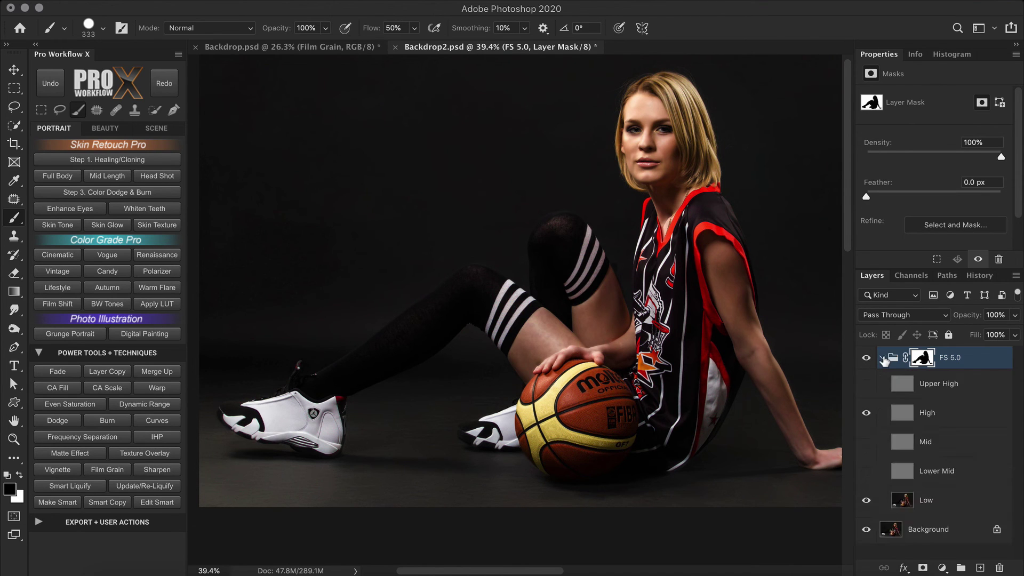
left_click(967, 386)
left_click(125, 471)
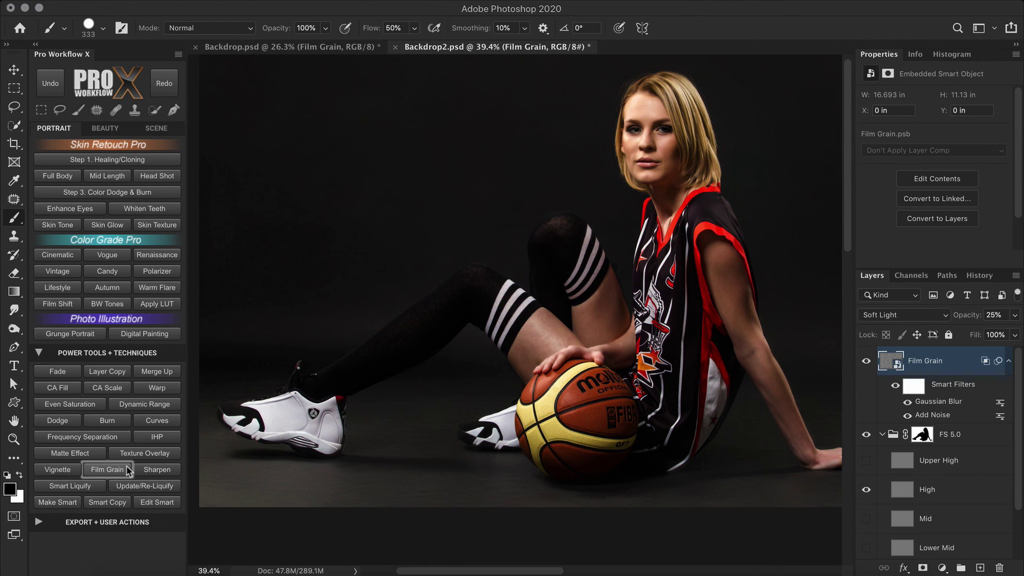
left_click_drag(948, 369, 945, 458)
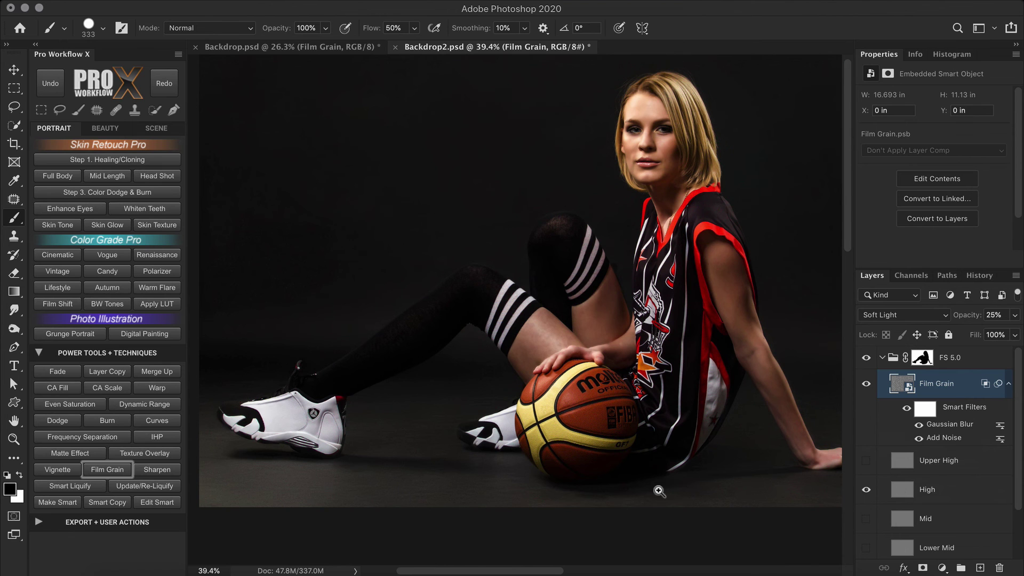
Reduce the Film Grain layer's opacity to 12% while checking the grain on the floor around the front shoe
scroll(331, 466, "up", 5)
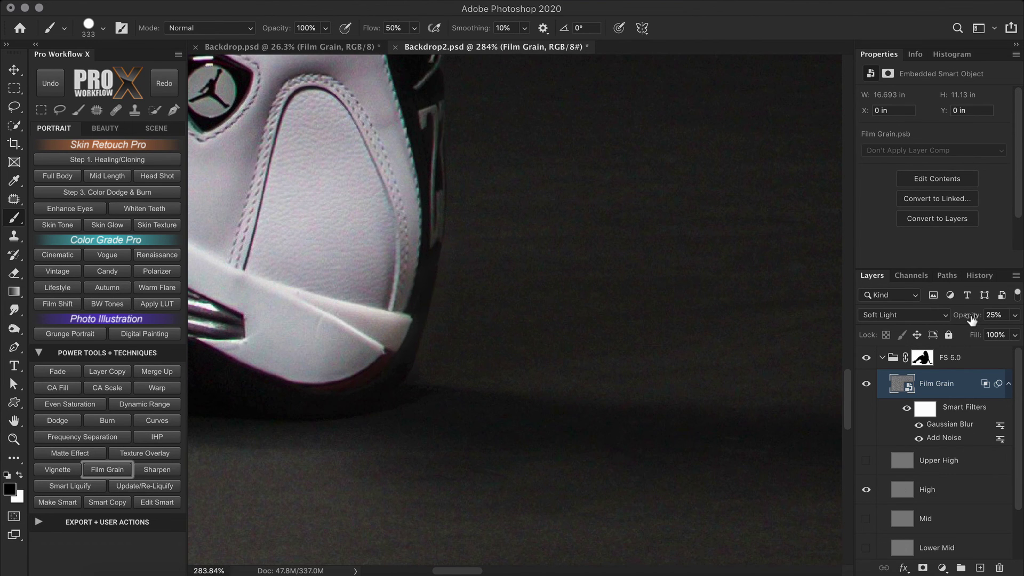
left_click_drag(971, 319, 962, 320)
left_click_drag(591, 264, 791, 328)
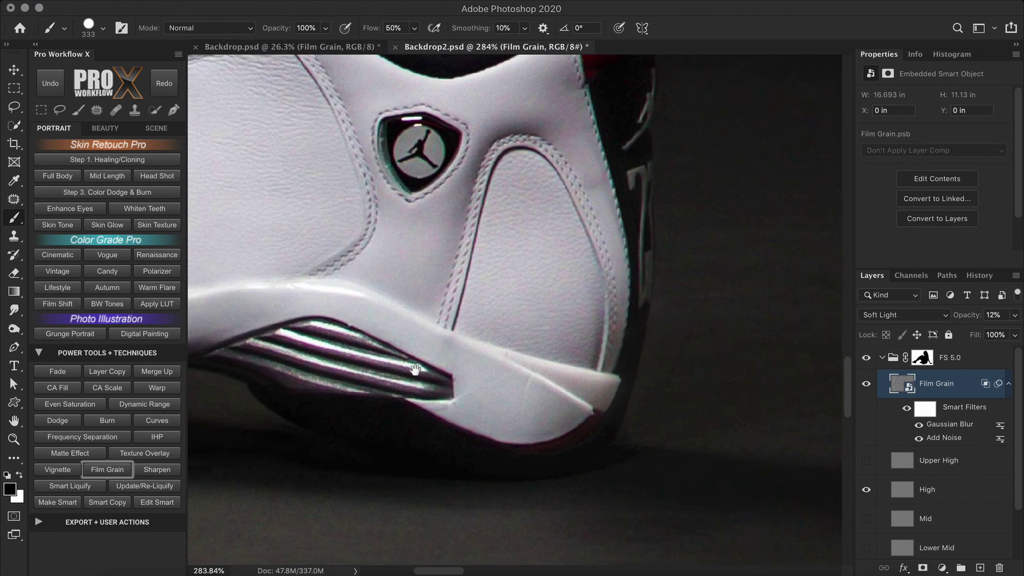
left_click_drag(414, 368, 715, 213)
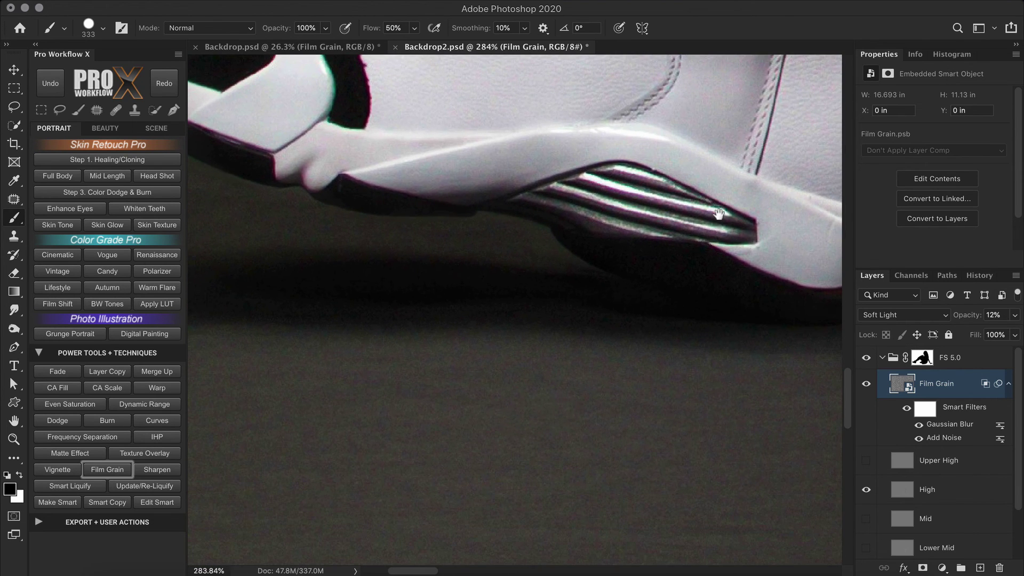
Compare the floor with the FS 5.0 group hidden and shown, and inspect it between the shoes and under the ball
left_click(865, 360)
left_click(865, 360)
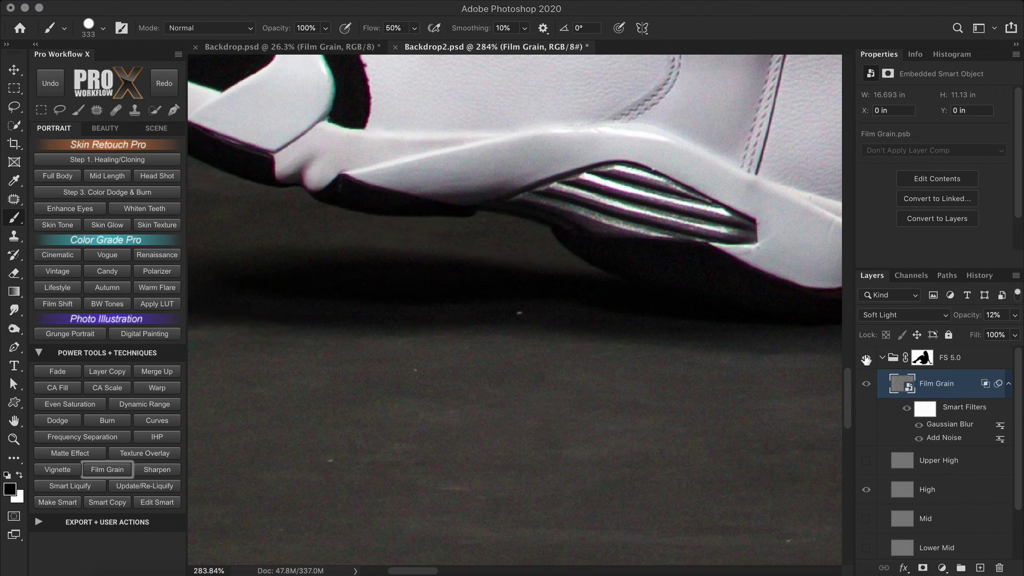
left_click(866, 360)
left_click_drag(703, 365, 657, 365)
left_click_drag(710, 408, 456, 387)
left_click_drag(743, 423, 388, 450)
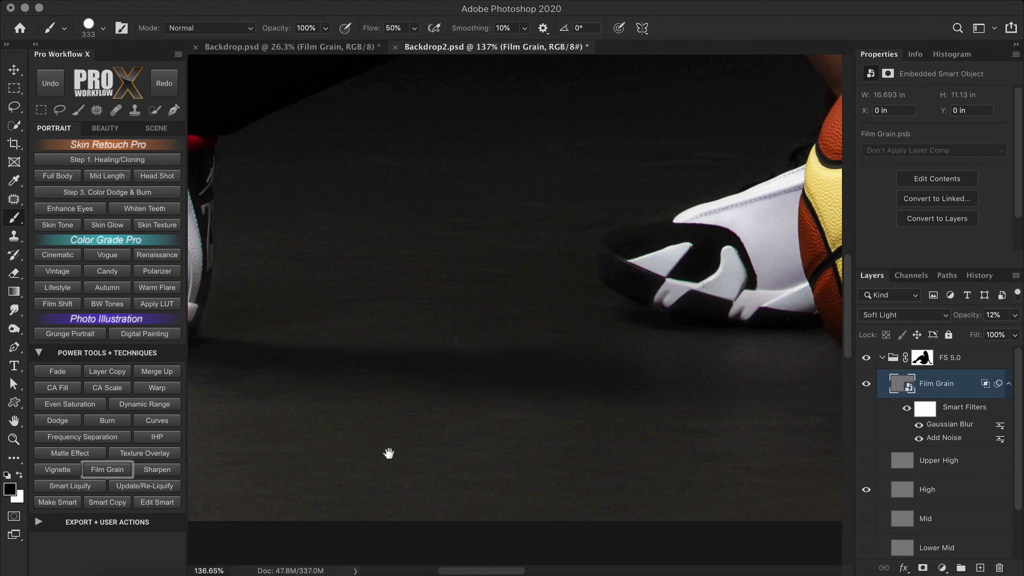
left_click_drag(642, 446, 349, 418)
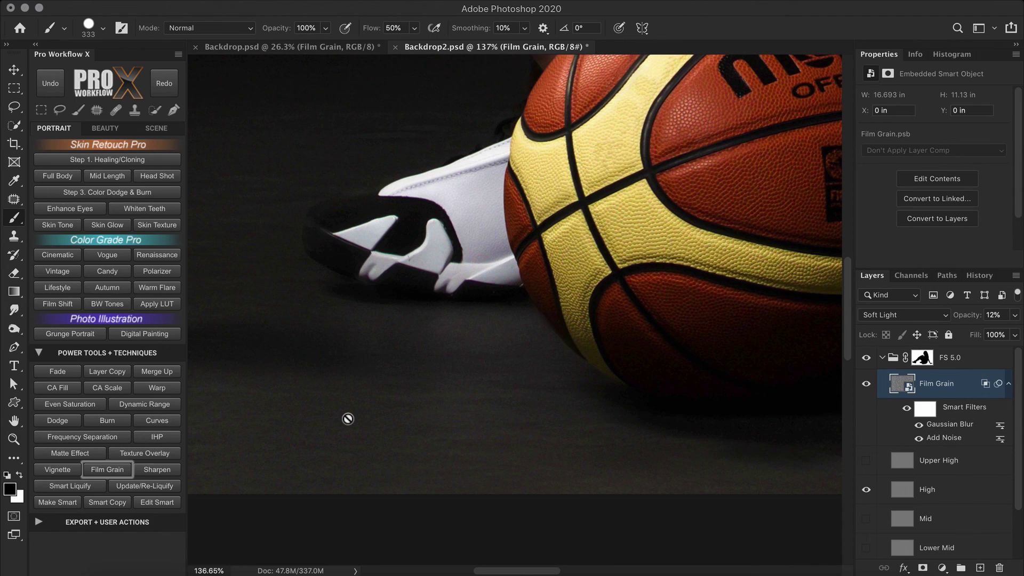
key("super+0")
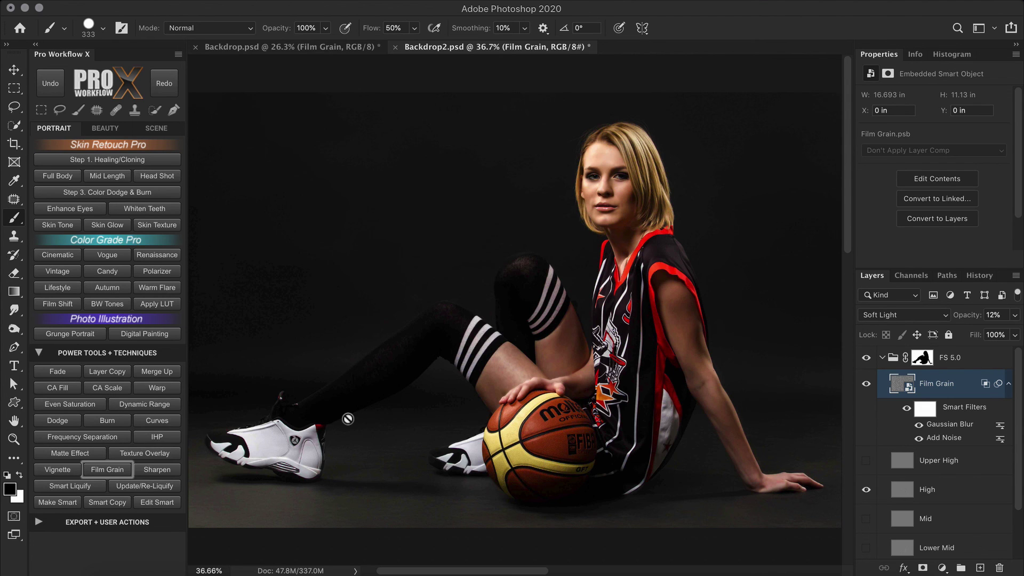
Check the Mid and Lower Mid layers by showing and hiding them again, and select the FS 5.0 group
scroll(918, 440, "down", 2)
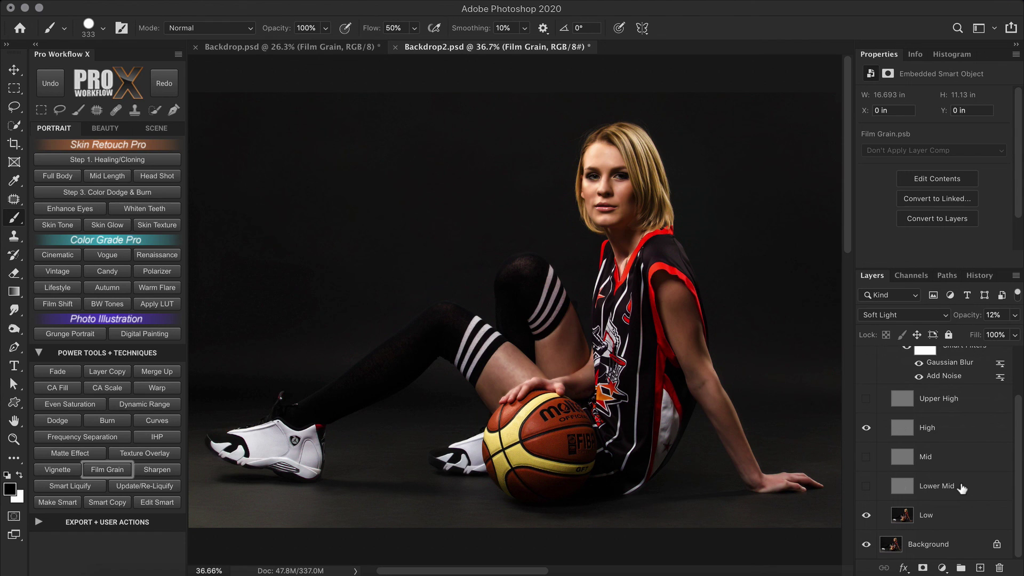
left_click(866, 457)
left_click(867, 486)
left_click_drag(867, 488, 867, 465)
scroll(955, 435, "up", 2)
left_click(972, 362)
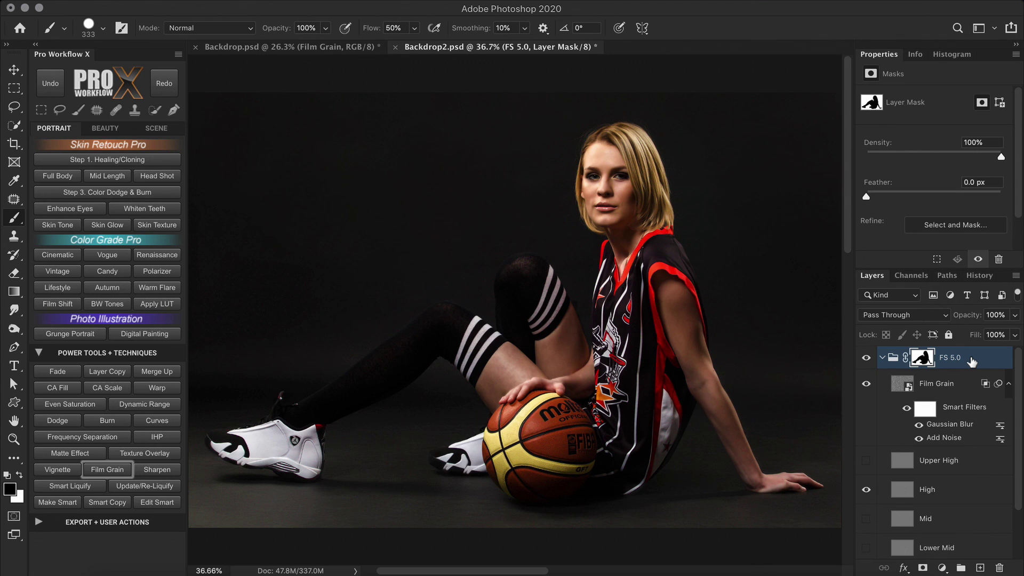